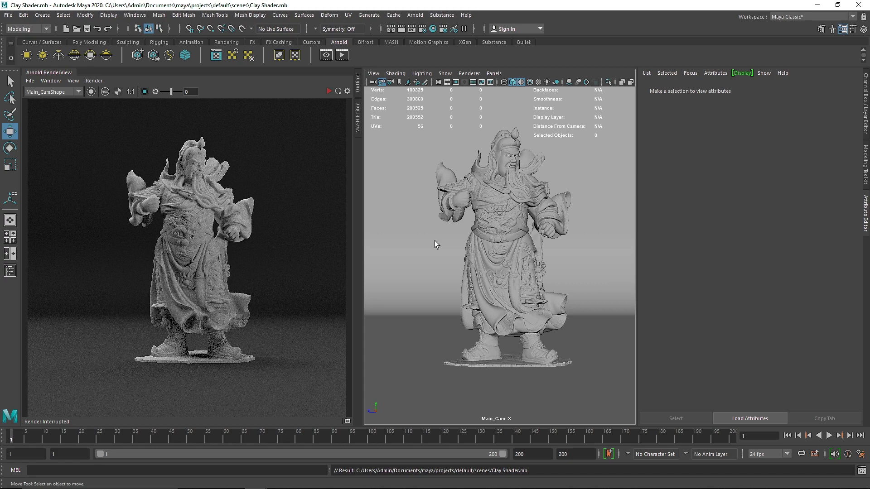
- Restart and stop the Arnold render, return the view to Main_Cam, and select the statue
click(328, 92)
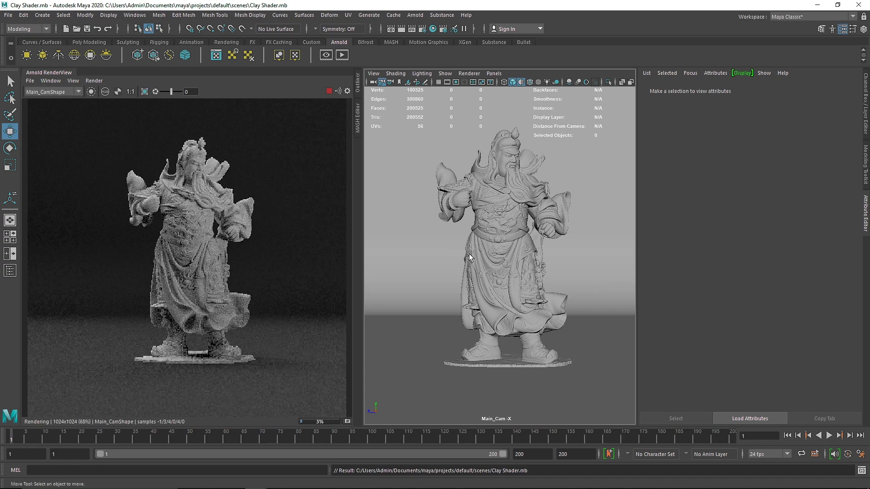
click(503, 217)
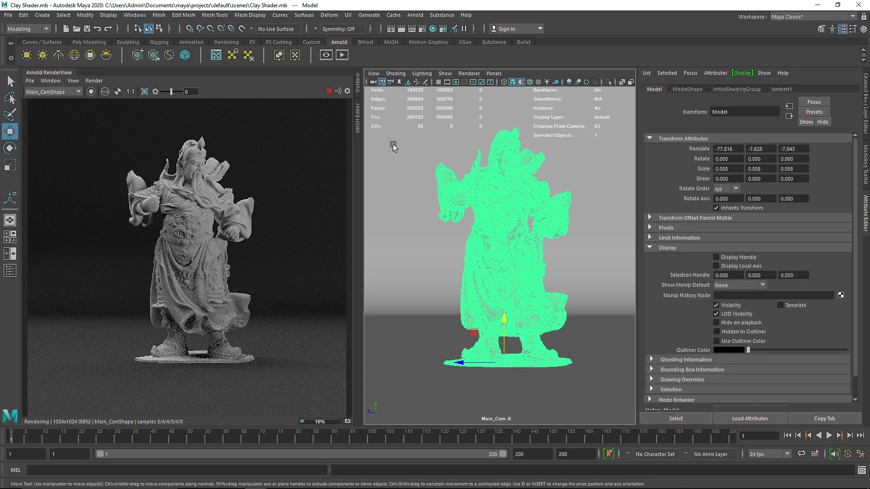
click(329, 91)
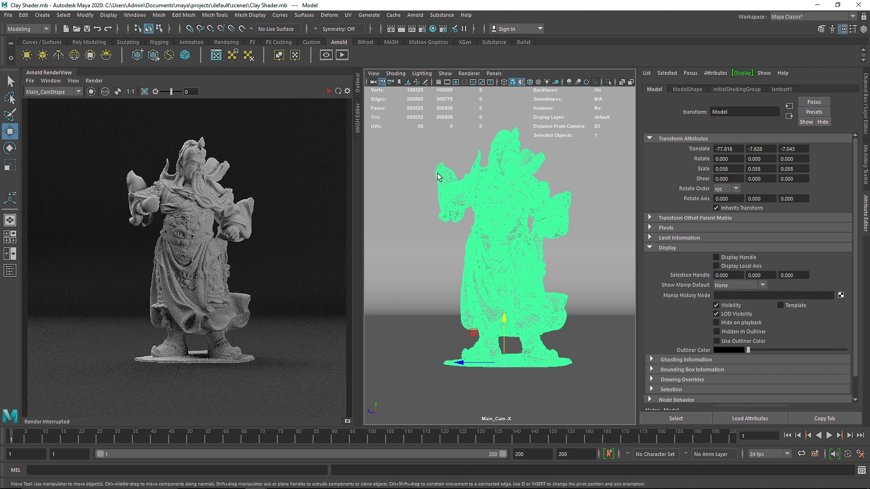
click(420, 177)
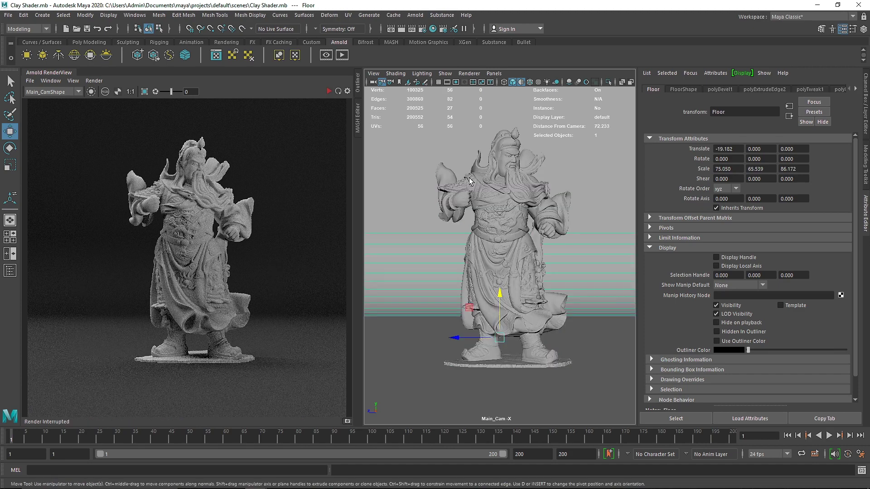
key(space)
drag(420, 221, 452, 223)
click(494, 73)
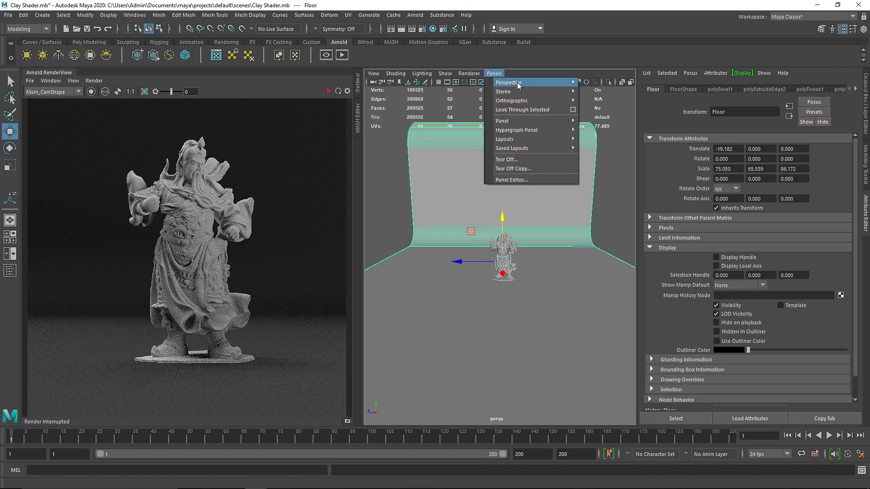
click(589, 83)
click(494, 186)
- Assign a new Arnold aiStandardSurface material to the statue
right_click(495, 183)
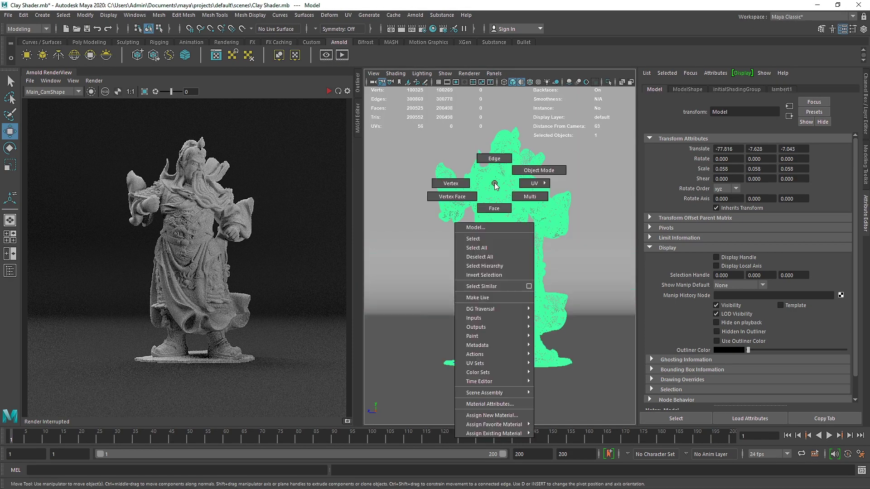
mouse_move(516, 433)
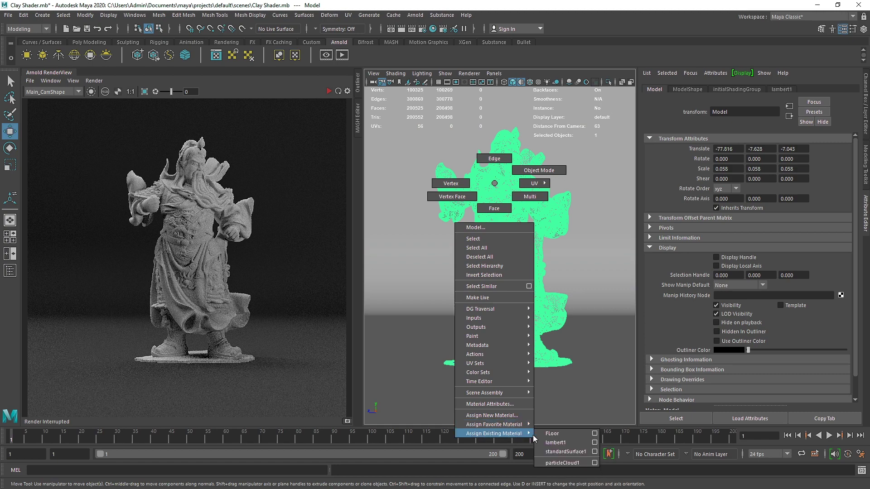
click(492, 416)
click(377, 198)
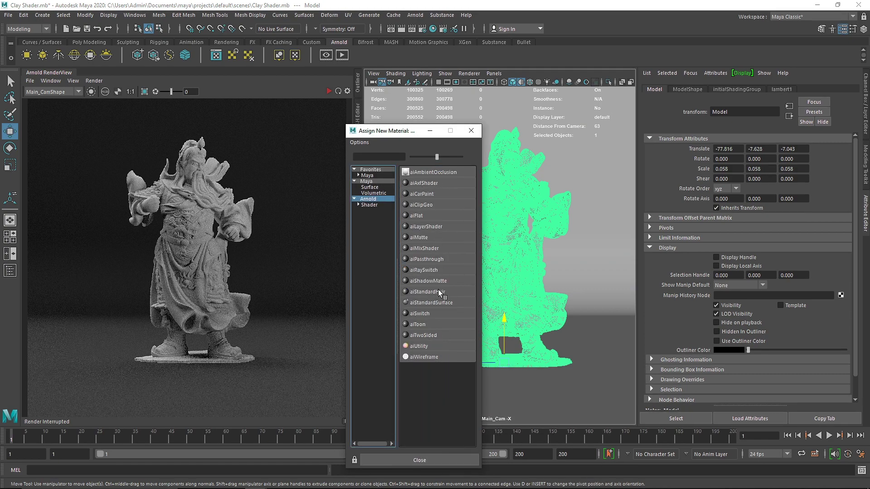
click(438, 286)
- Rename the new shader to Clay
click(766, 112)
double_click(757, 112)
text(CLay)
key(BackSpace)
key(BackSpace)
key(BackSpace)
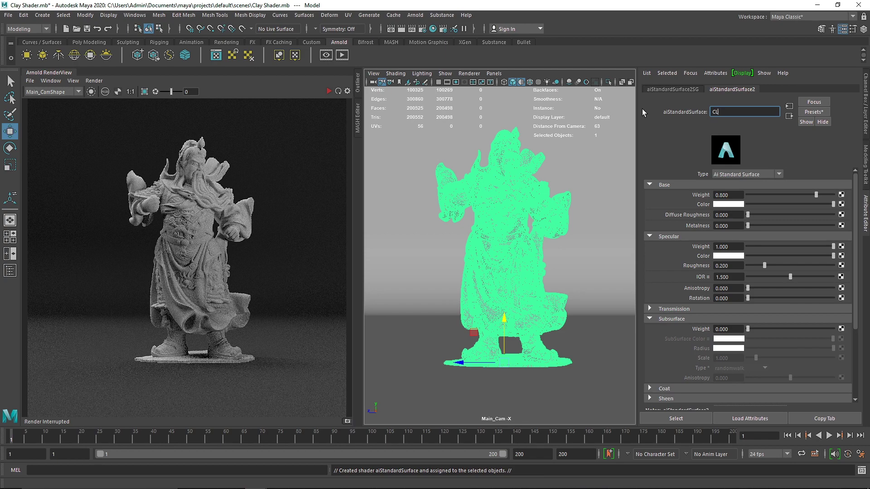
text(lay)
key(Return)
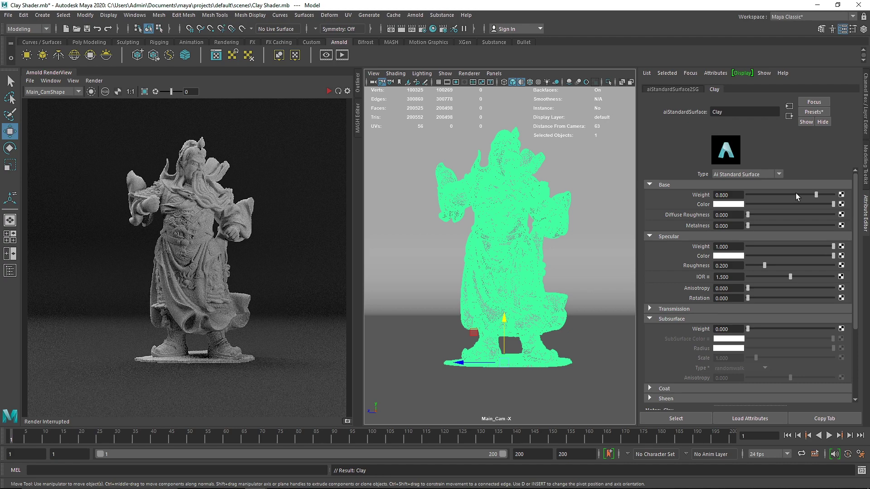
- Raise Base Weight to 1.000, restart the render, and pick a brown base colour from recent colours
drag(815, 194, 850, 196)
click(328, 91)
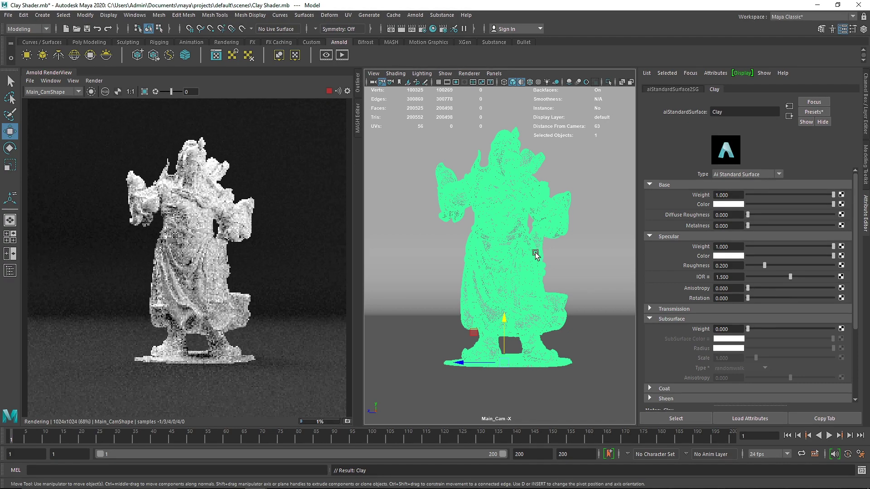
click(729, 204)
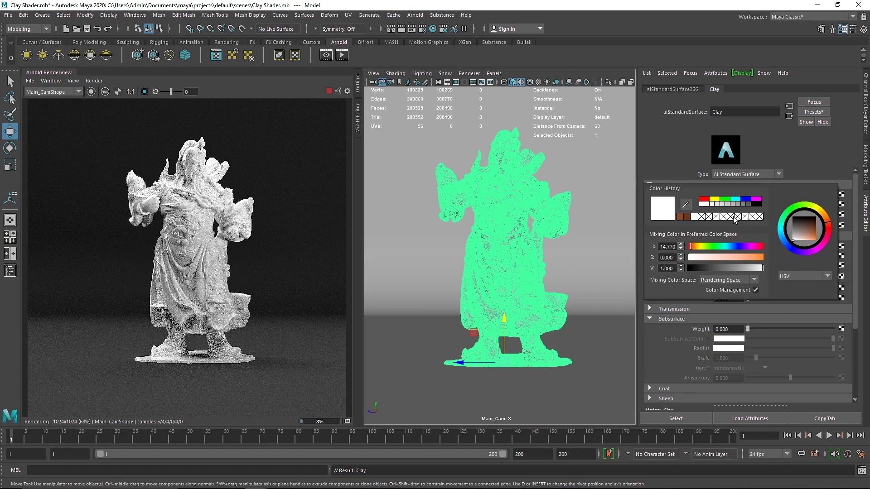
click(682, 218)
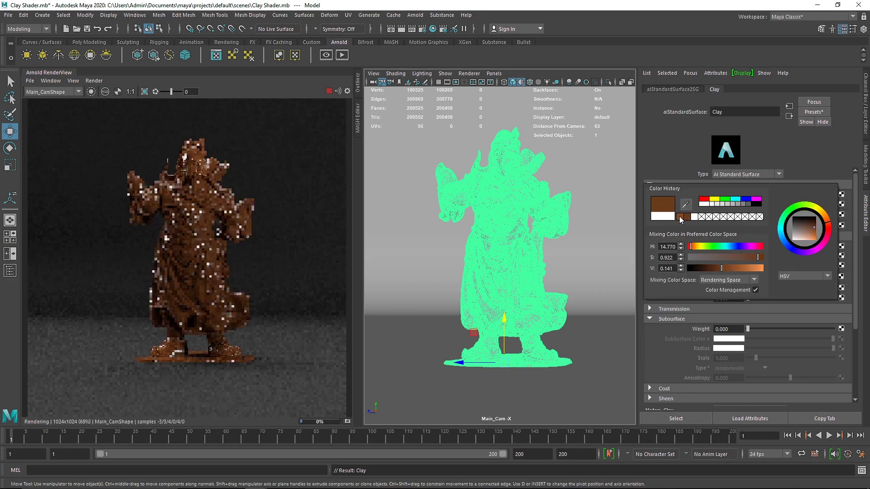
click(689, 217)
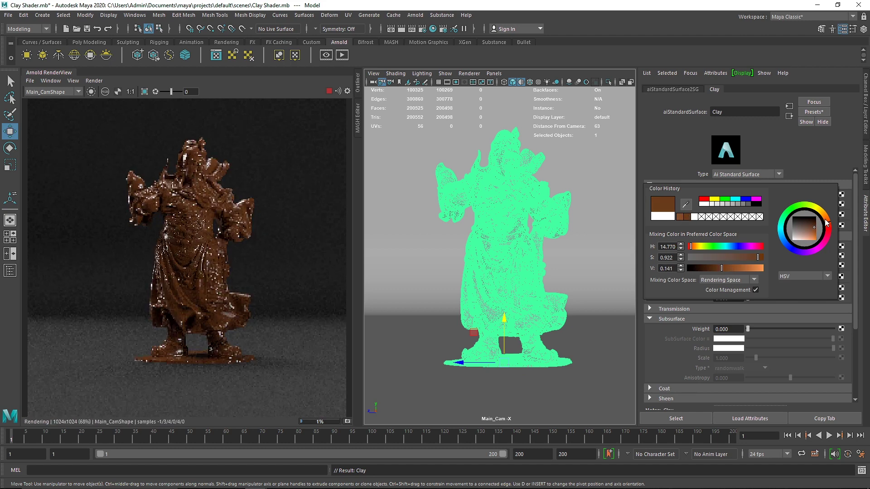
- Adjust the base colour's hue, saturation and value to a lighter reddish brown
click(797, 207)
drag(799, 232, 786, 229)
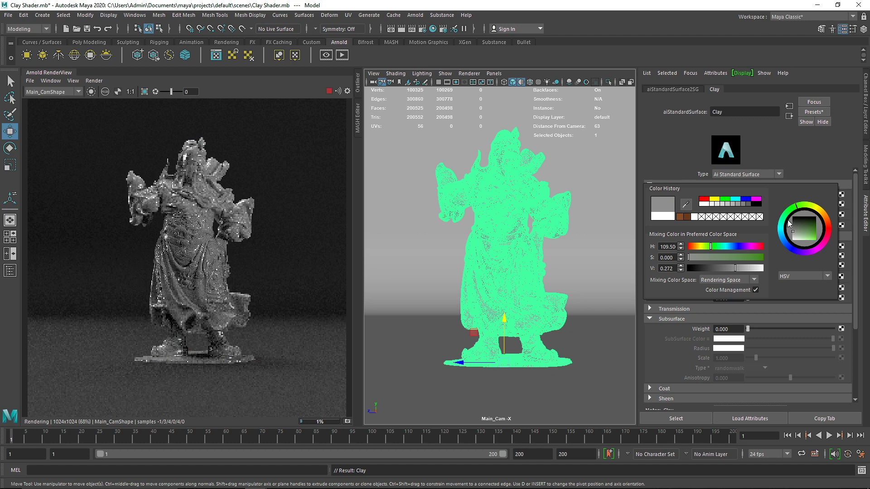
click(831, 228)
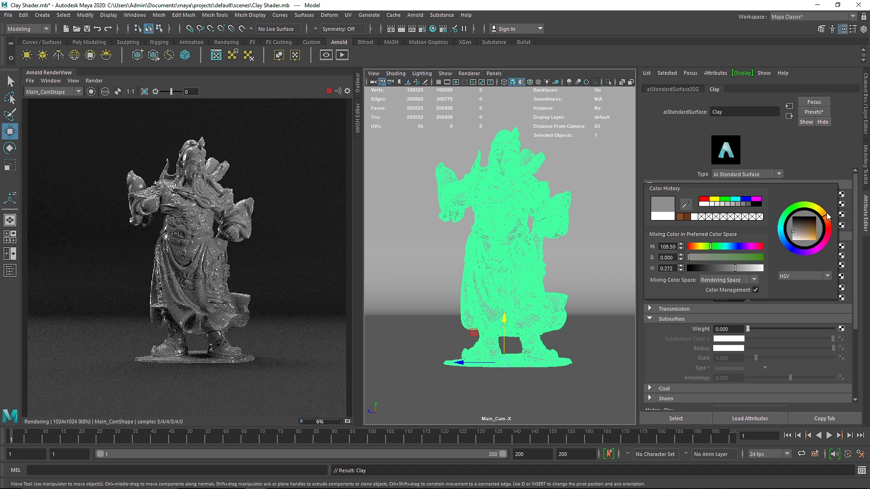
click(814, 227)
click(814, 223)
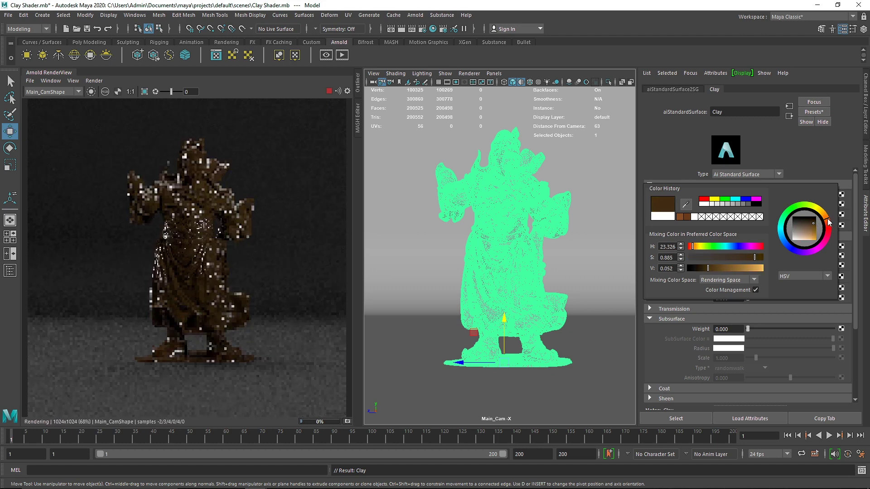
click(726, 267)
click(751, 257)
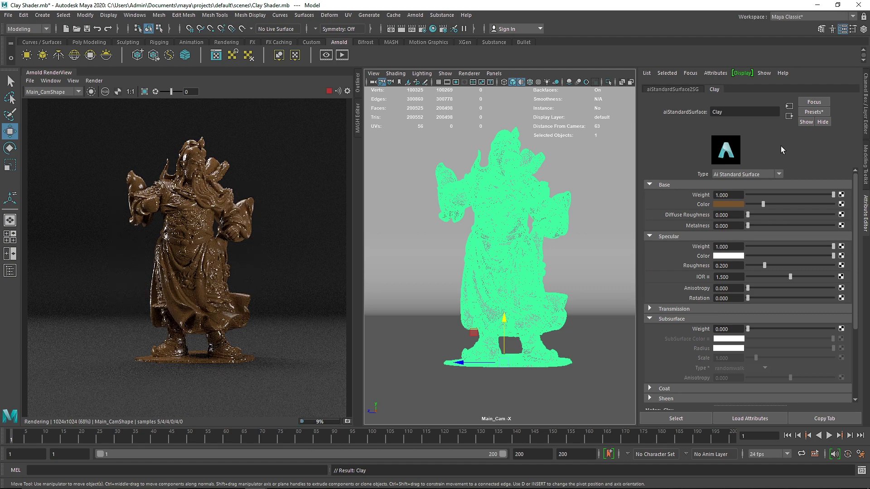
- Set the Clay shader's Diffuse Roughness to 0.5
click(727, 215)
key(ctrl+a)
text(.5)
key(Return)
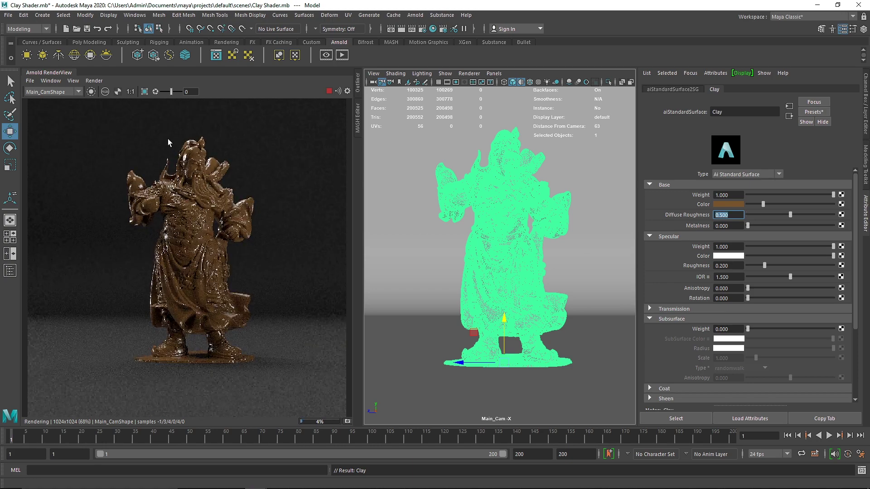
- Render a crop region around the statue, then return to full-frame rendering
drag(121, 137, 264, 244)
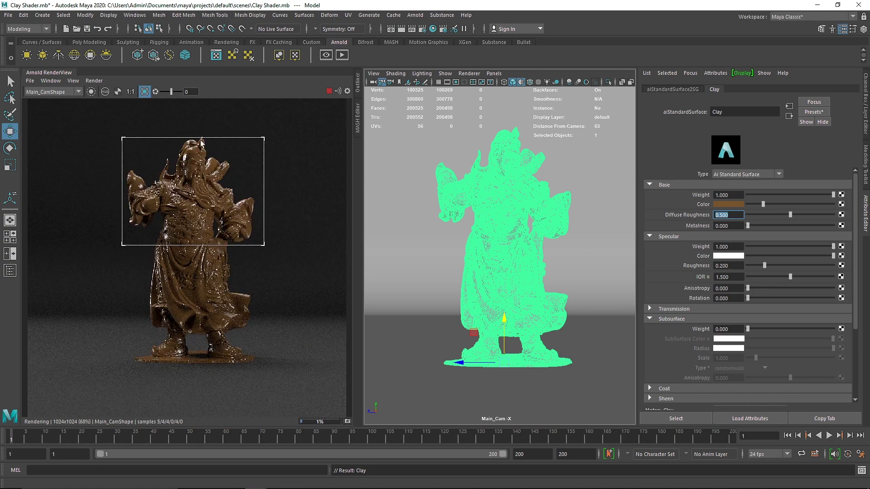
click(145, 91)
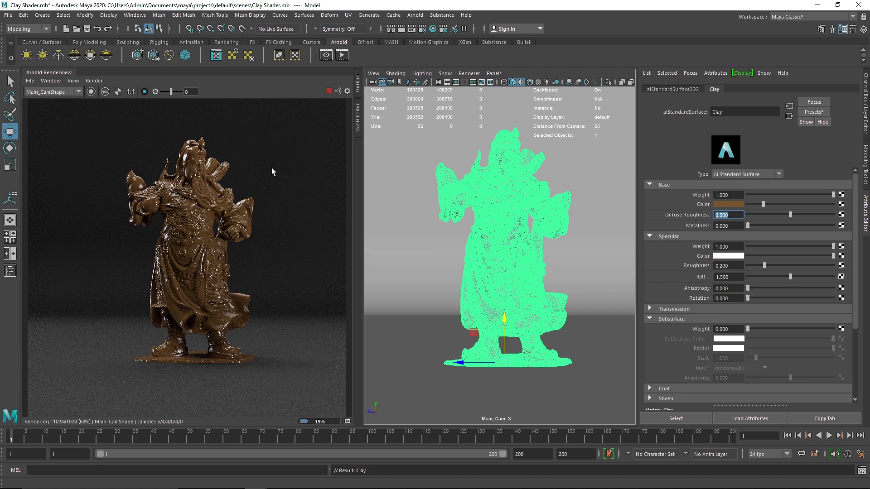
click(725, 266)
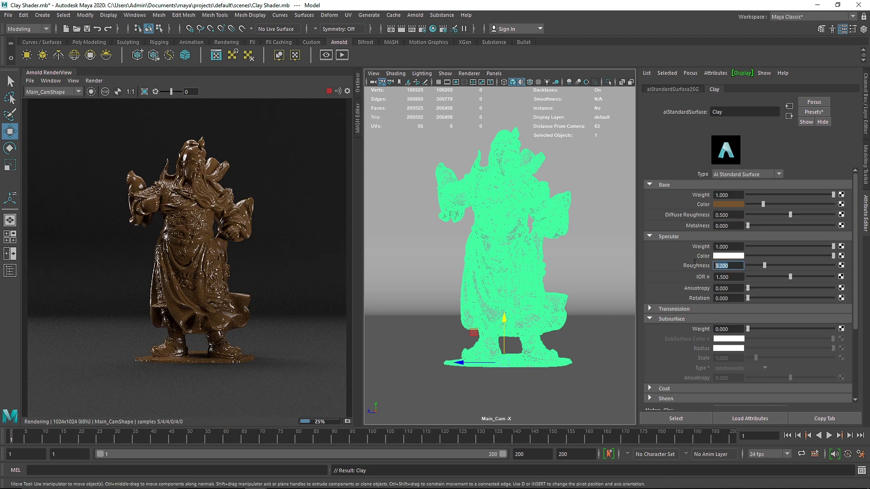
- Set Specular Roughness to 0.4
key(BackSpace)
text(.4)
key(Return)
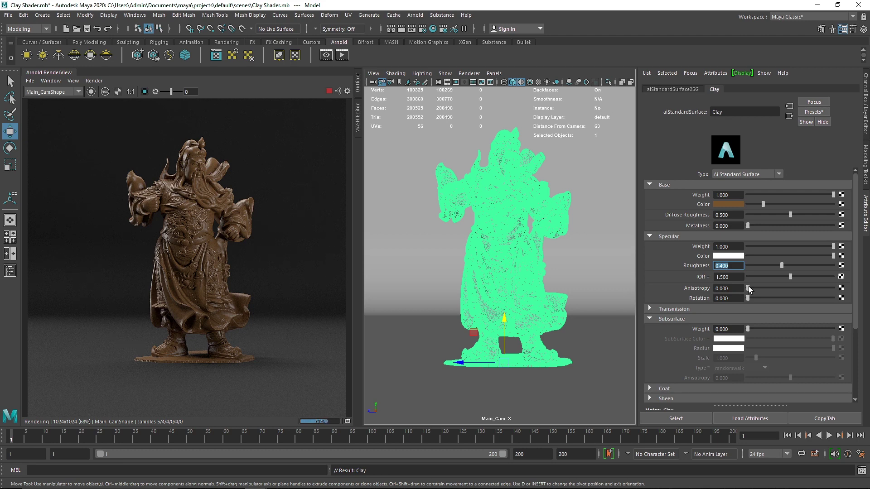
- Try specular Anisotropy at 0.5 and 1, then settle on 0.5
drag(752, 287, 796, 287)
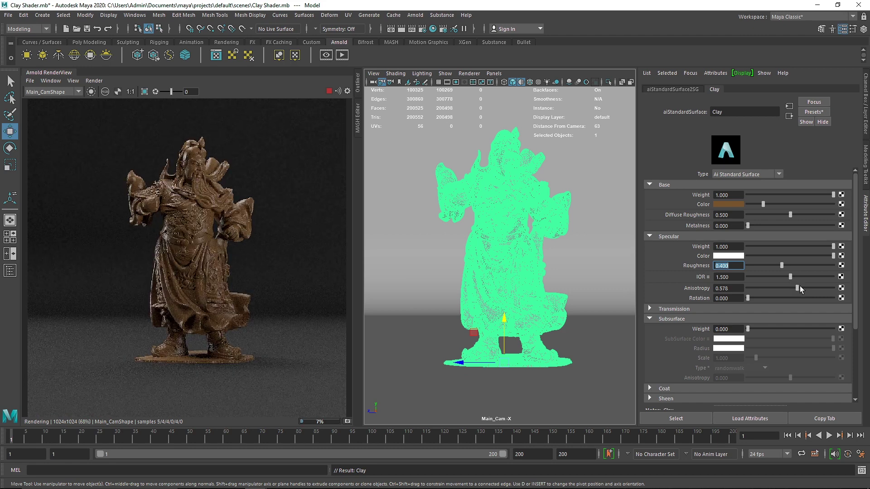
drag(799, 287, 791, 289)
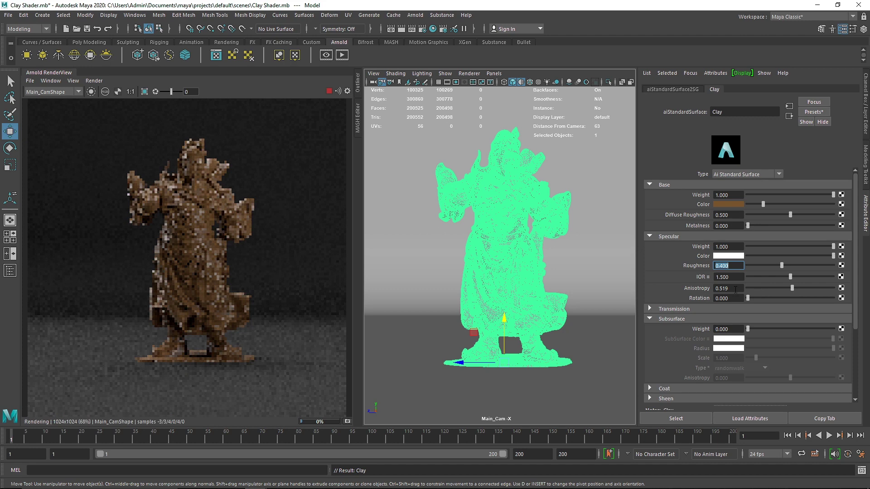
text(0.5)
key(Return)
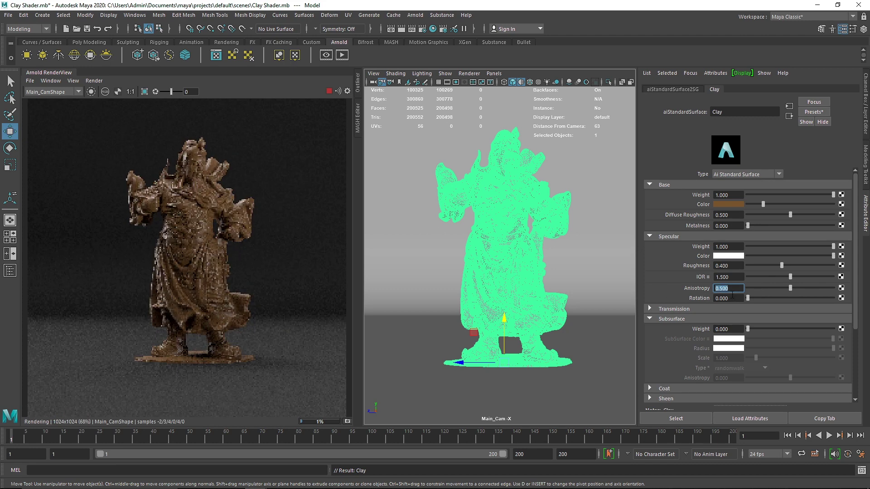
text(1)
key(Return)
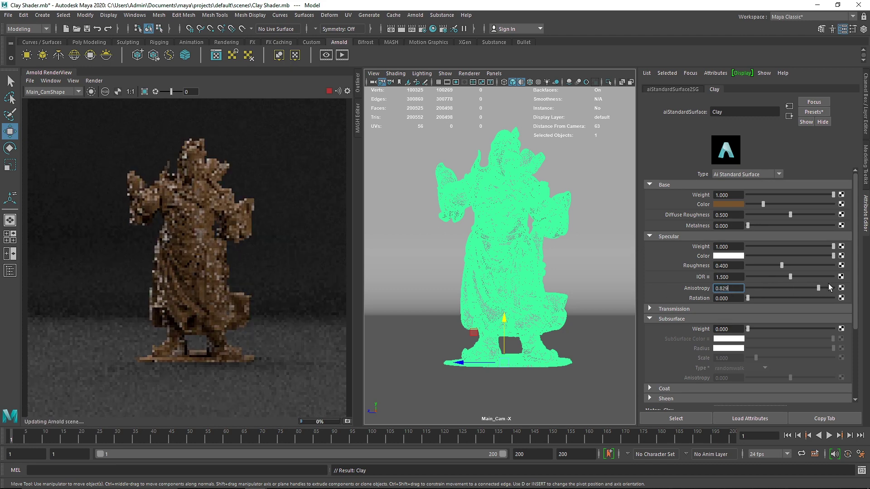
double_click(724, 289)
text(.5)
key(Return)
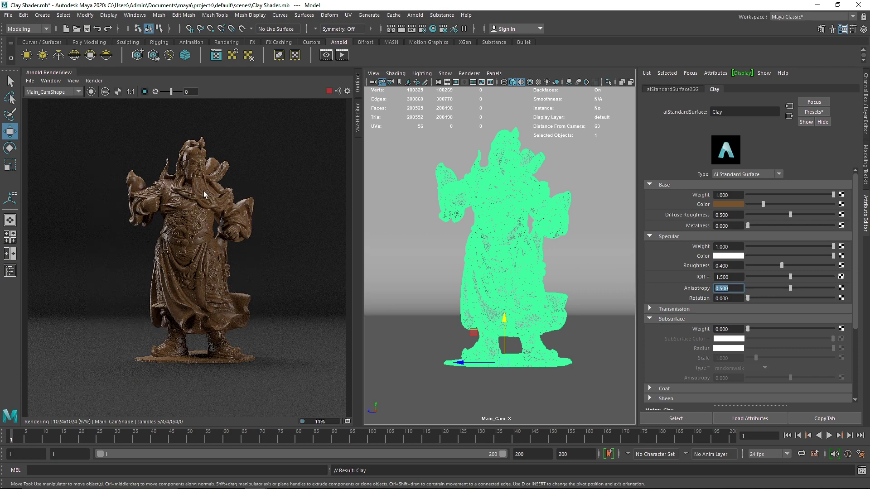
scroll(210, 192, up, 2)
- Expand the Coat section and set Coat Weight to 0.3
click(670, 310)
click(670, 311)
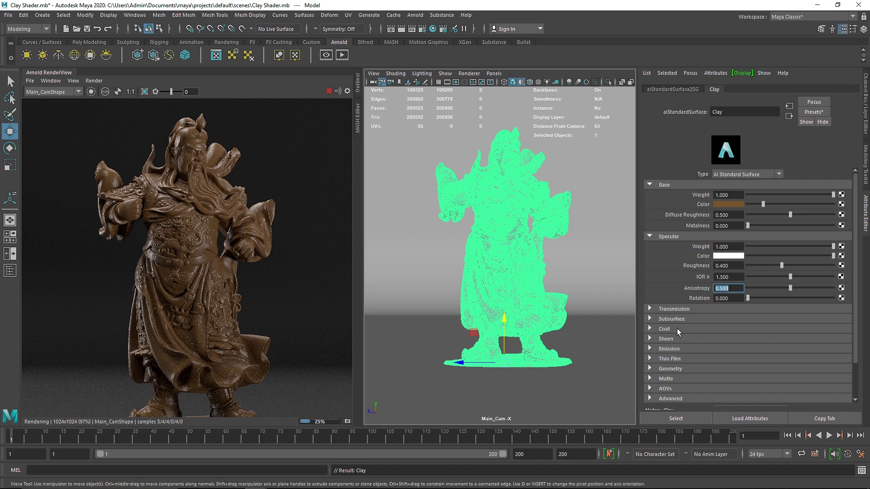
click(677, 329)
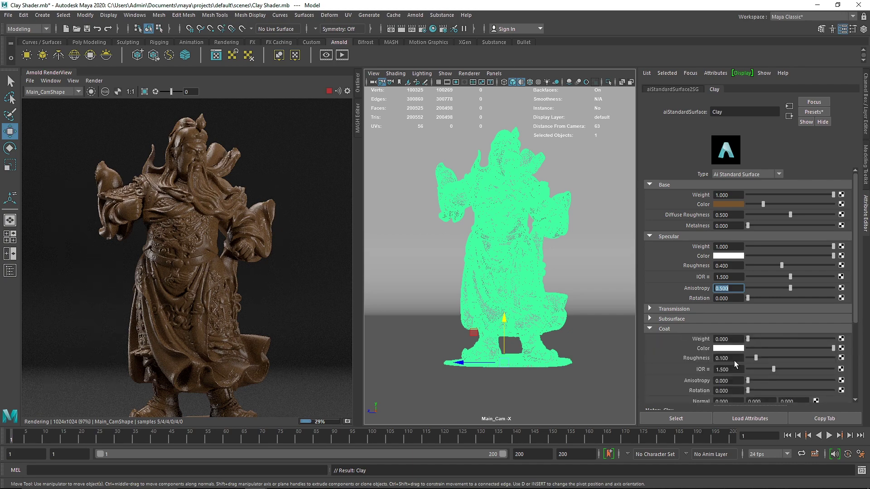
drag(748, 340, 765, 339)
click(728, 339)
key(BackSpace)
text(.3)
key(Return)
- Try Coat Roughness at 0.3 and 0, and push Coat Weight nearly to full
click(729, 358)
key(BackSpace)
text(.3)
key(Return)
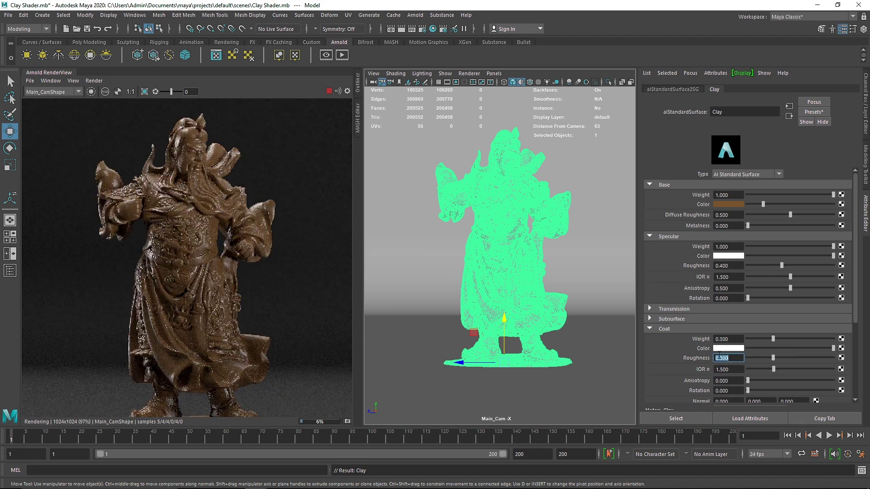
text(0)
key(Return)
drag(774, 341, 830, 339)
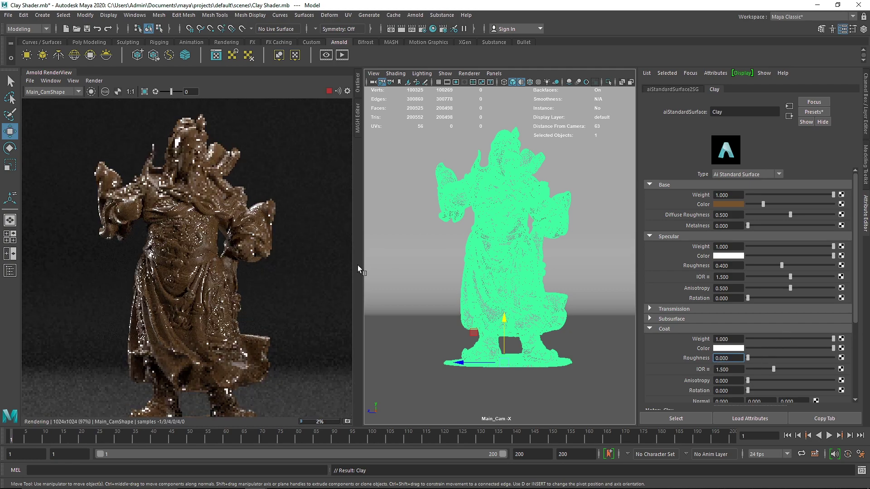
scroll(203, 226, up, 2)
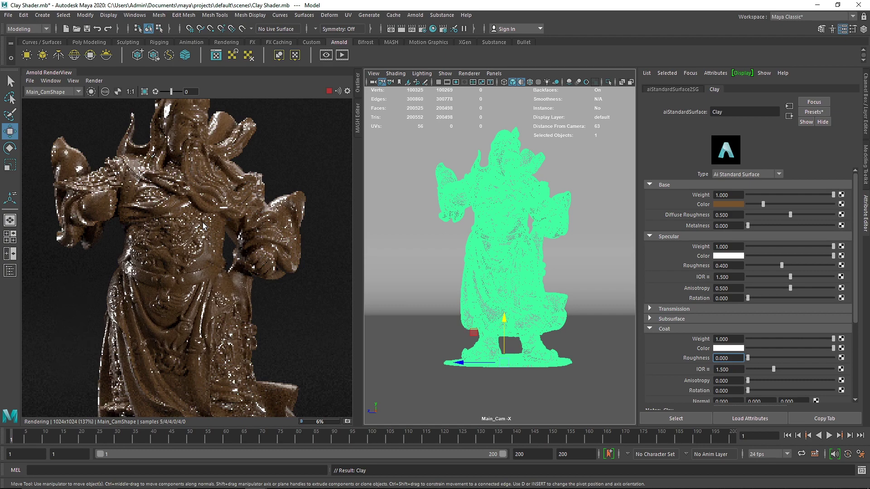
scroll(203, 226, up, 2)
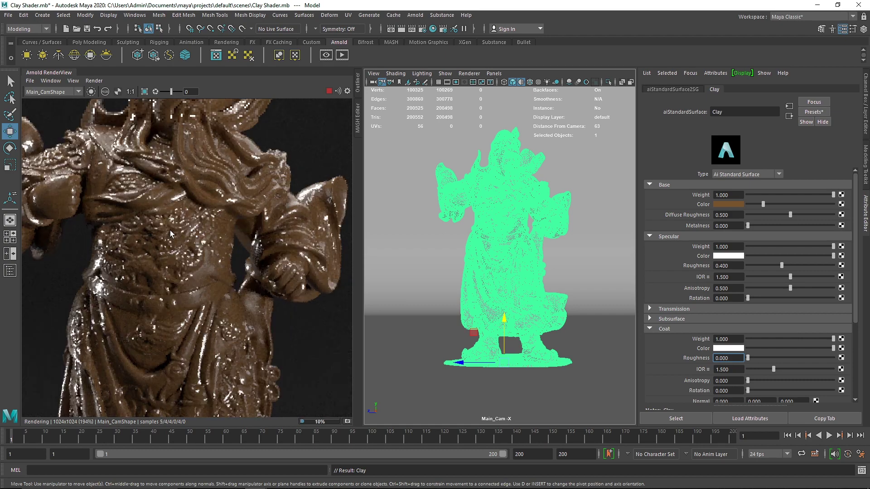
- Crop-render the statue's chest, set Coat Weight to 0 and Coat Roughness to 0.3
drag(162, 220, 233, 305)
scroll(198, 254, up, 4)
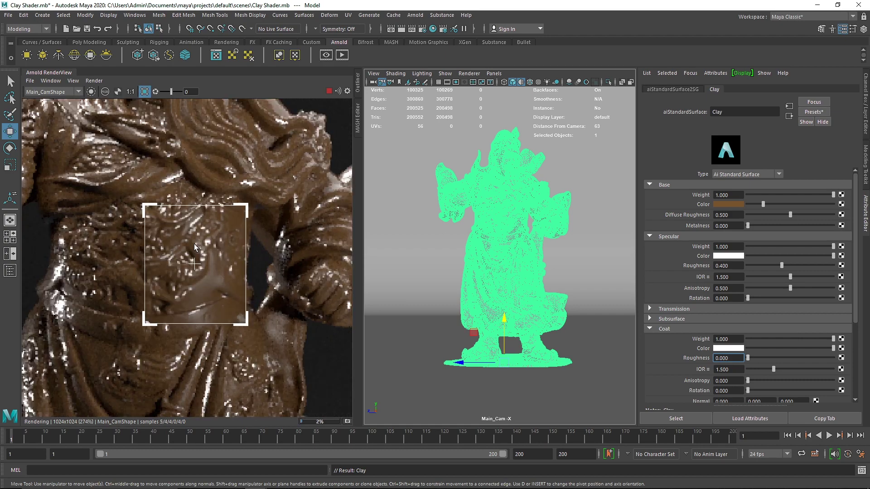
mouse_move(769, 358)
mouse_down()
mouse_move(781, 358)
mouse_move(771, 358)
mouse_up()
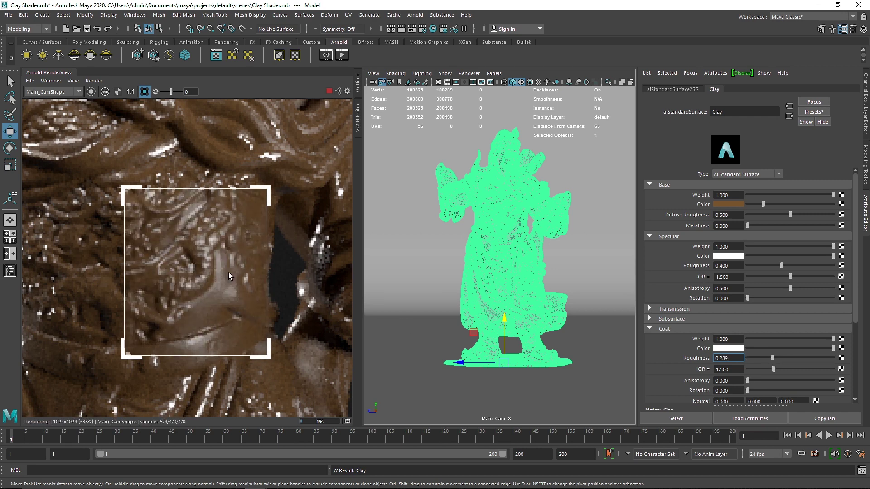
drag(760, 339, 745, 340)
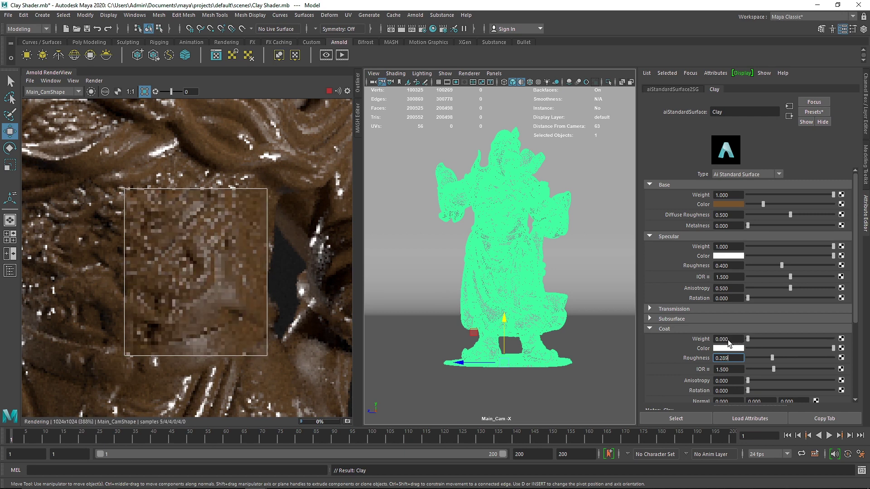
double_click(728, 358)
text(.3)
key(Return)
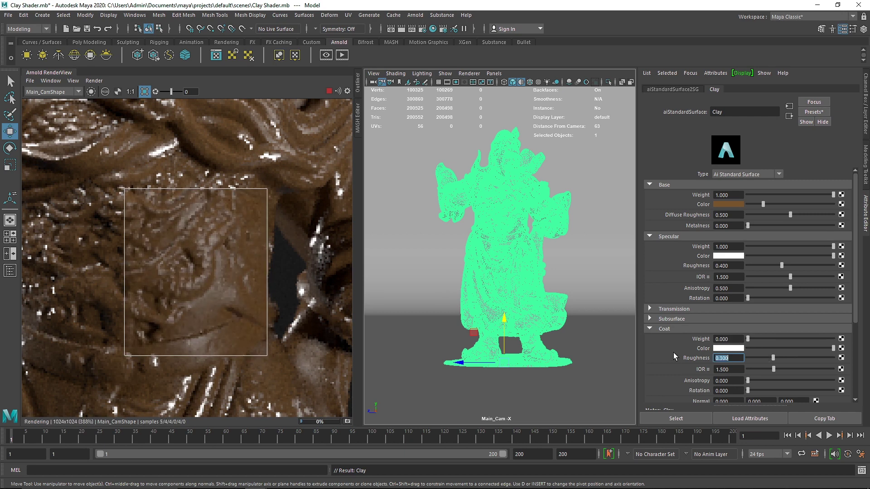
- Return to full-frame rendering and collapse the Coat section
click(144, 91)
scroll(245, 199, down, 5)
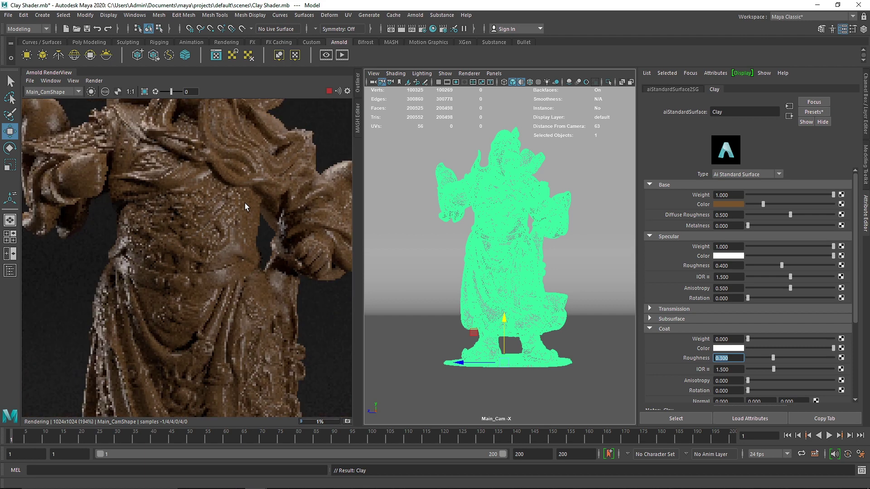
scroll(257, 212, down, 2)
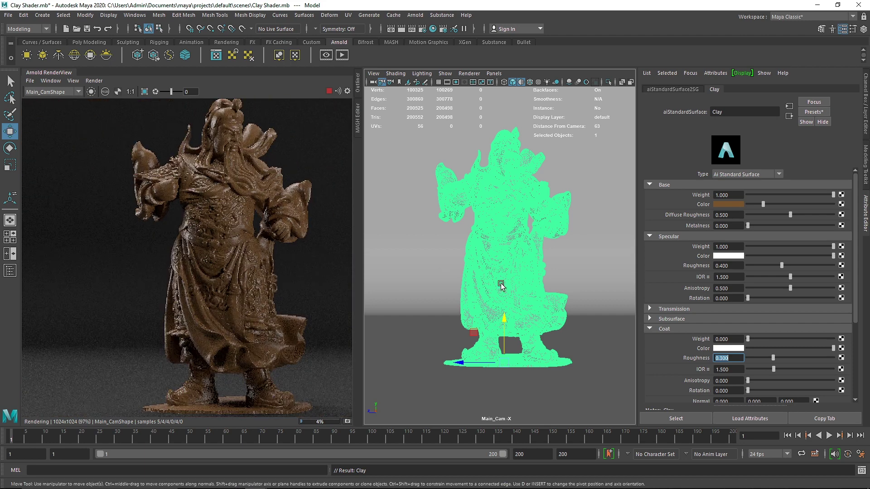
click(666, 331)
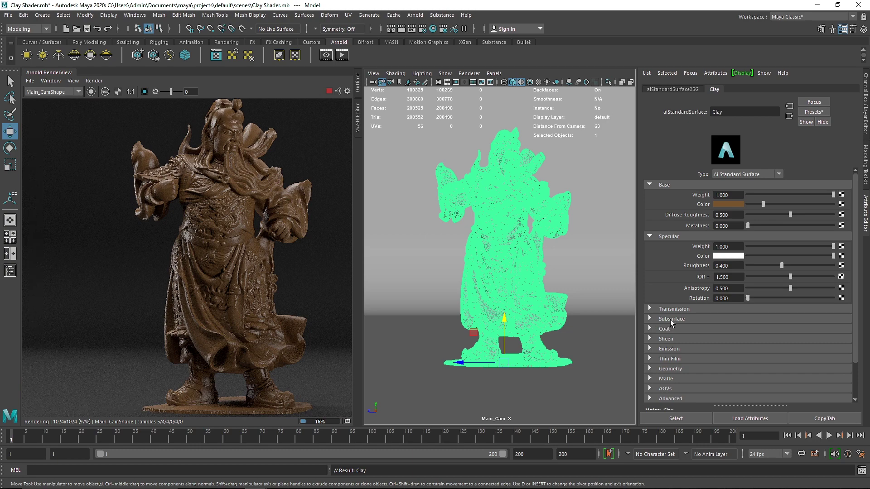
- Set Subsurface Weight to 0.5, then stop the Arnold render with Esc
click(671, 320)
click(728, 330)
text(0.5)
key(Return)
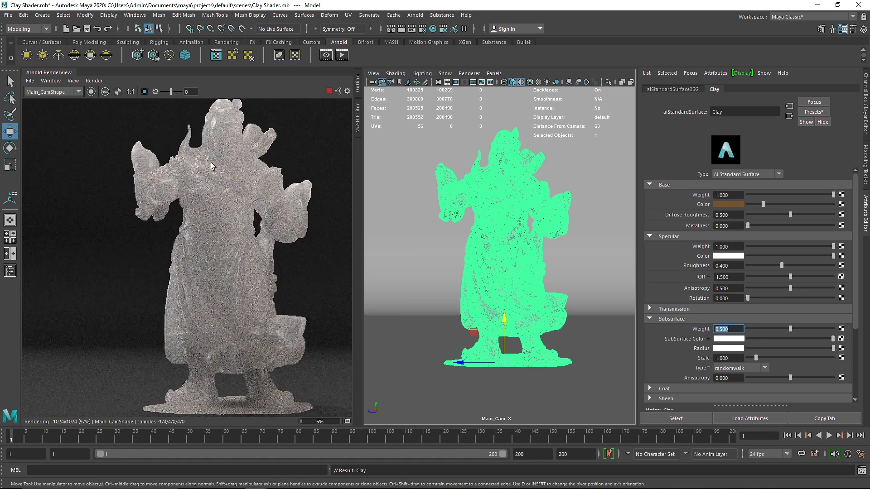
key(Escape)
click(442, 144)
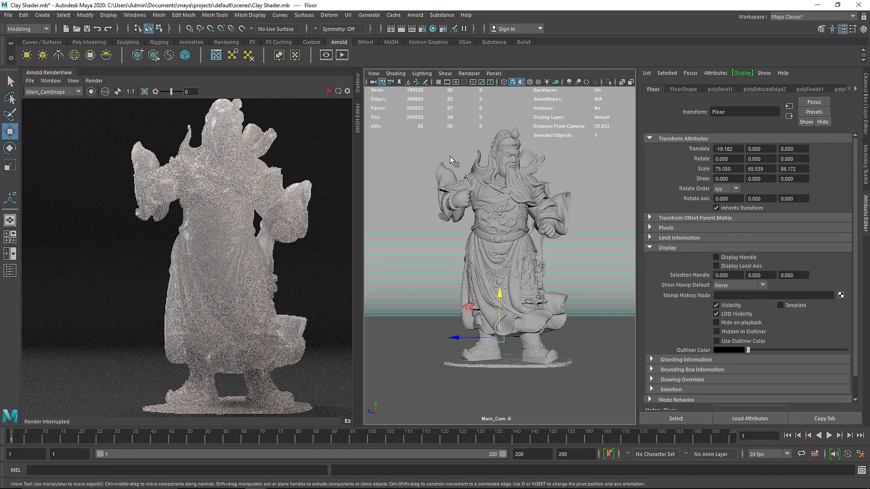
click(504, 206)
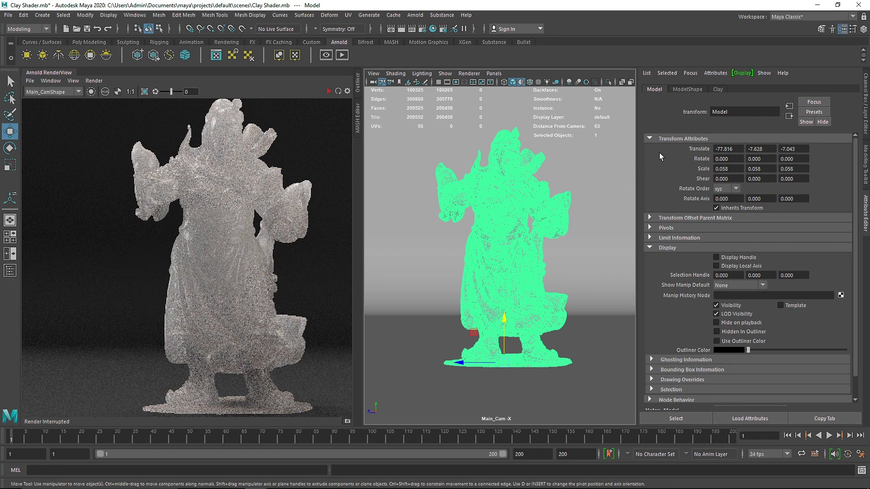
click(685, 89)
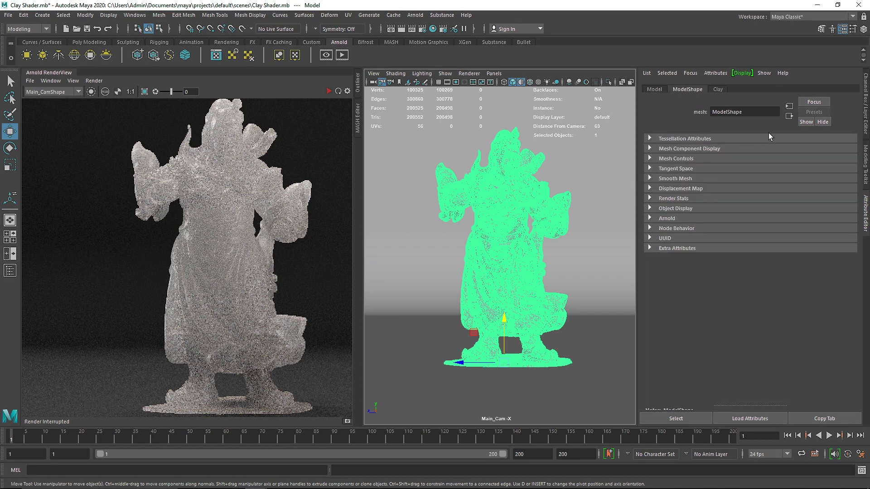
click(672, 219)
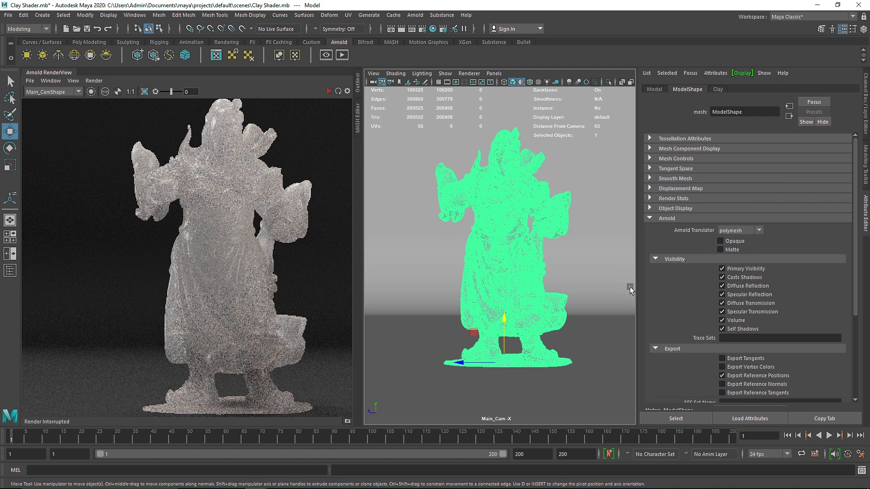
click(717, 90)
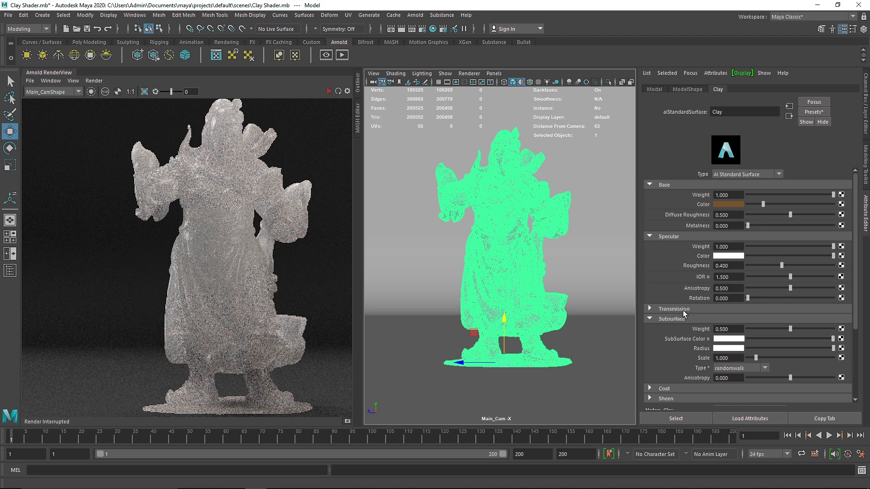
- Pick a brown SubSurface Color from colour history and drag the Radius slider lower
click(740, 340)
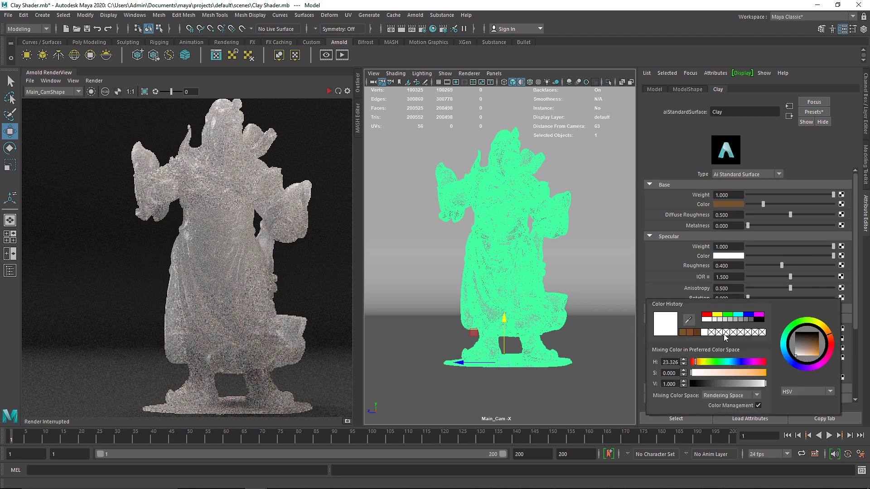
click(696, 332)
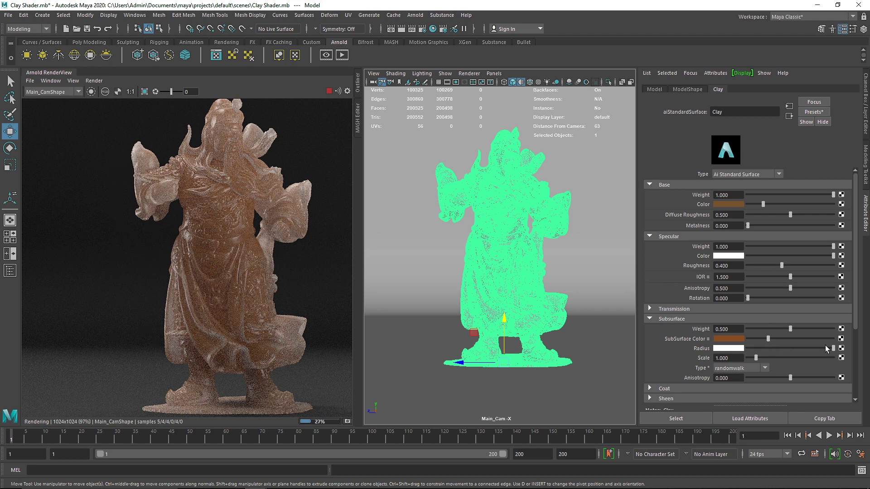
drag(828, 347, 768, 349)
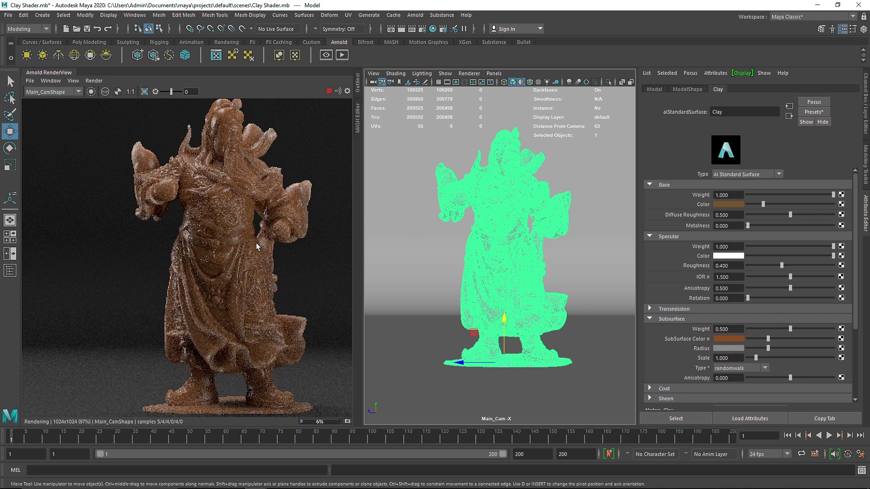
drag(766, 348, 763, 347)
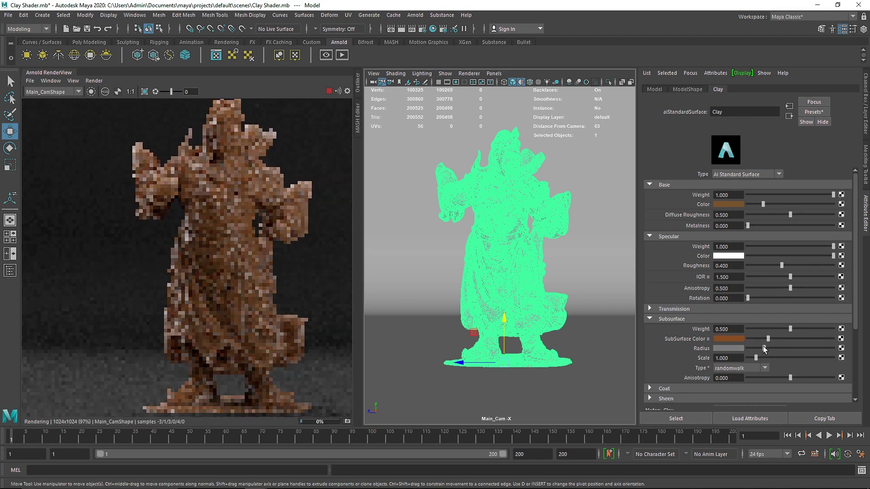
- Set Subsurface Type to randomwalk_v2
click(747, 368)
click(736, 398)
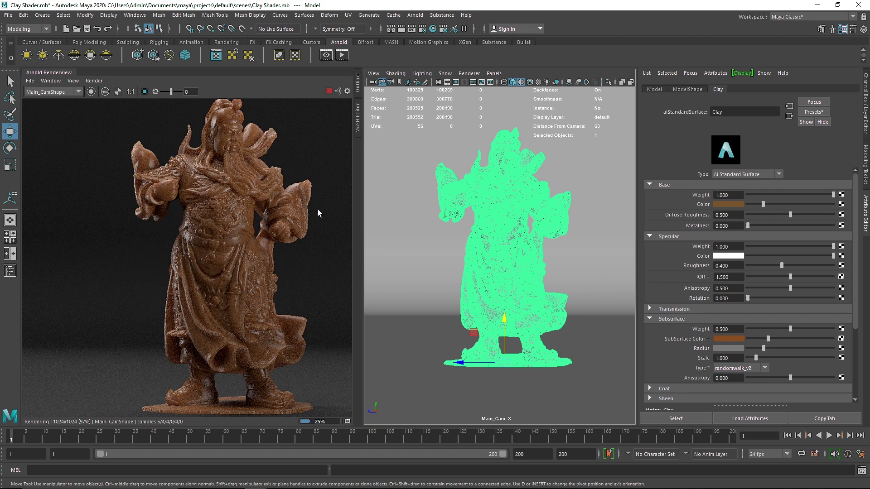
- Set Specular Roughness to 0.8 and zoom and pan the render to inspect the statue
click(728, 265)
key(BackSpace)
text(.8)
key(Return)
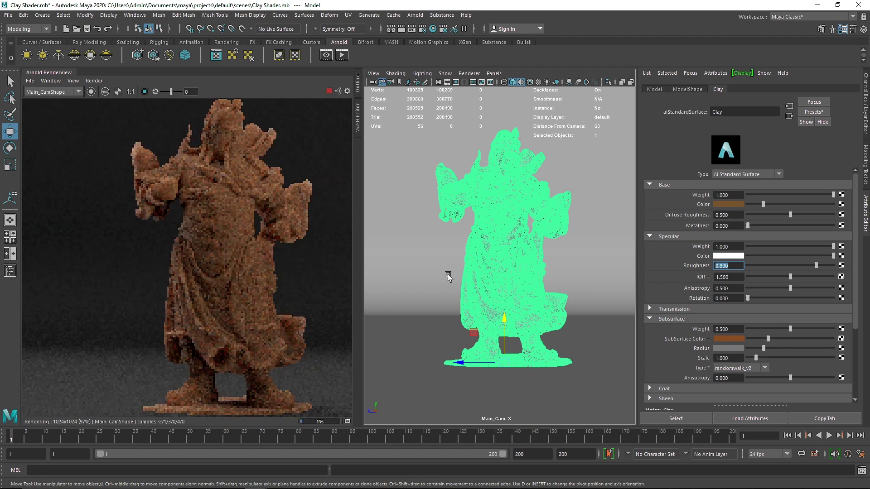
scroll(233, 167, up, 3)
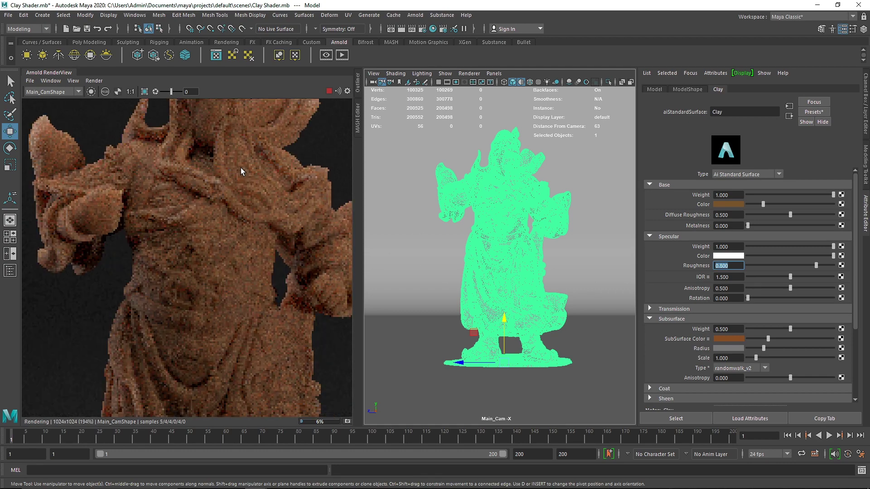
middle_drag(249, 170, 242, 203)
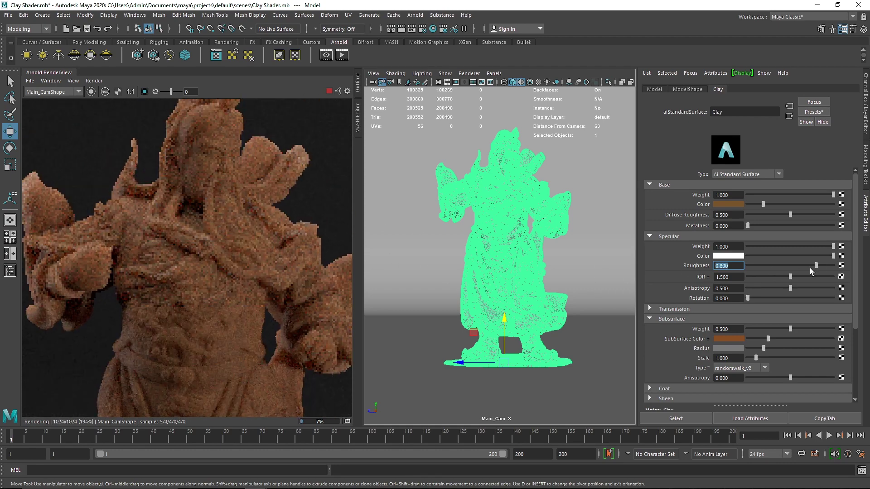
- Step Specular Roughness down through 0.6 and 0.5 to 0.4
text(.6)
key(Return)
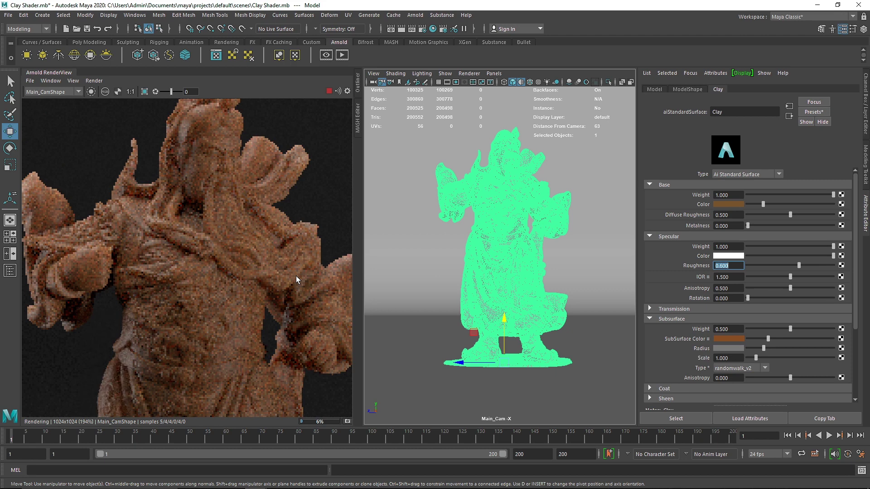
text(.5)
key(Return)
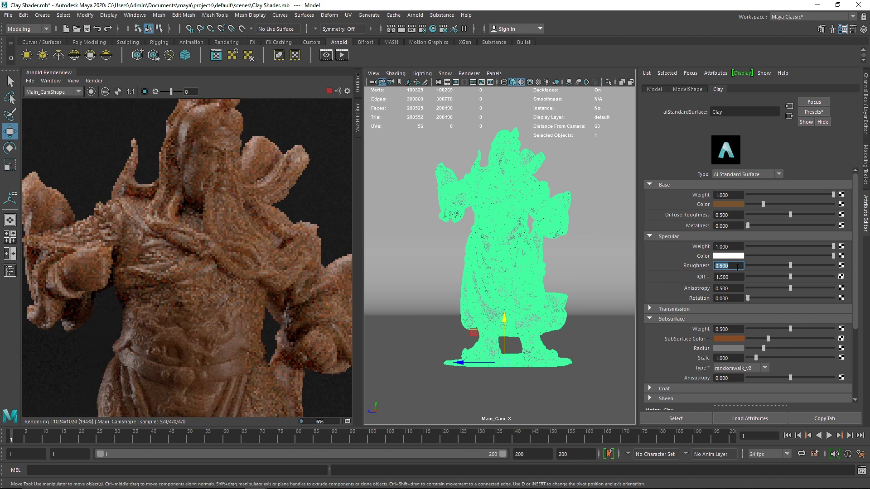
text(.4)
key(Return)
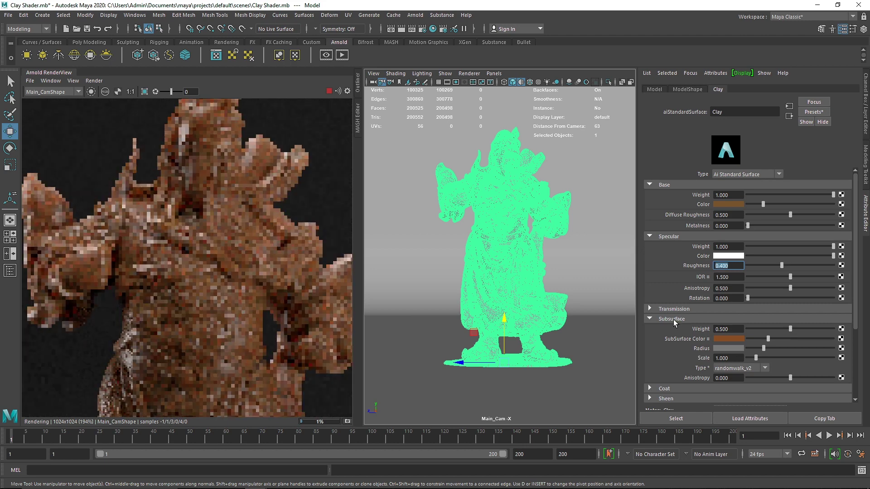
- Collapse the Subsurface section and expand the Coat section
click(673, 320)
click(672, 330)
click(725, 339)
- Set Coat Weight to 0.5 and Coat Roughness to 0.5, then 0.6
text(.5)
key(Return)
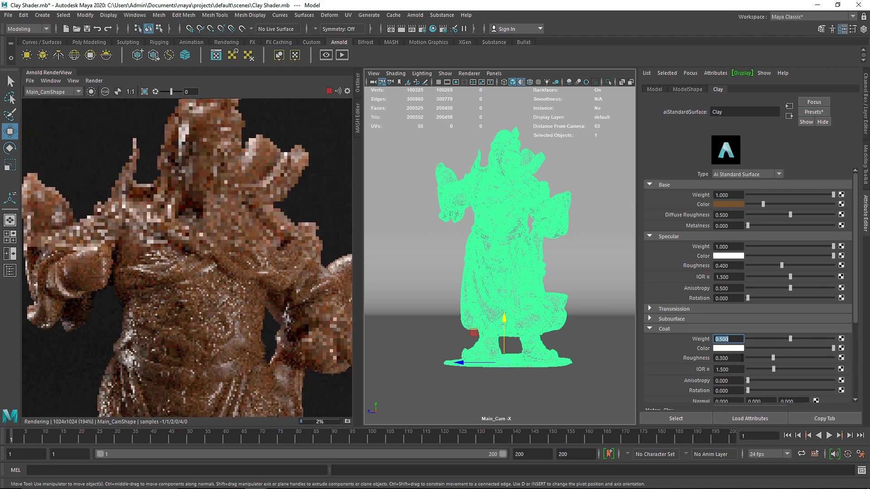
click(727, 358)
text(.5)
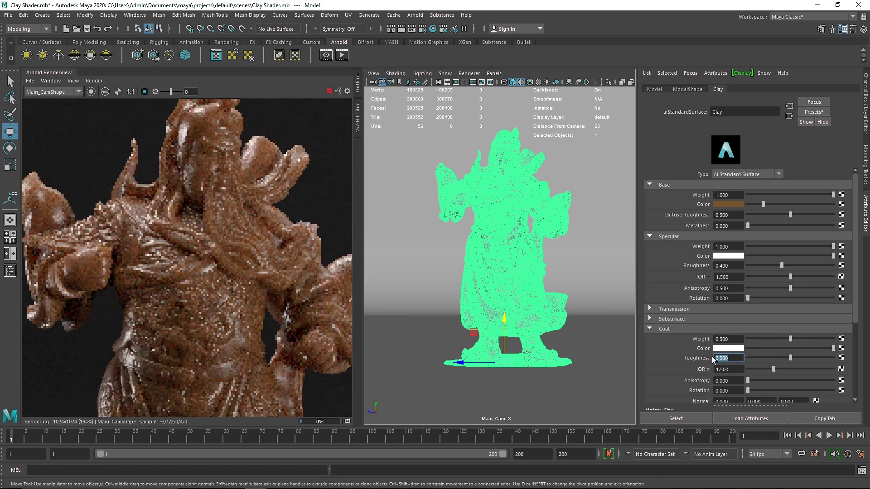
key(Return)
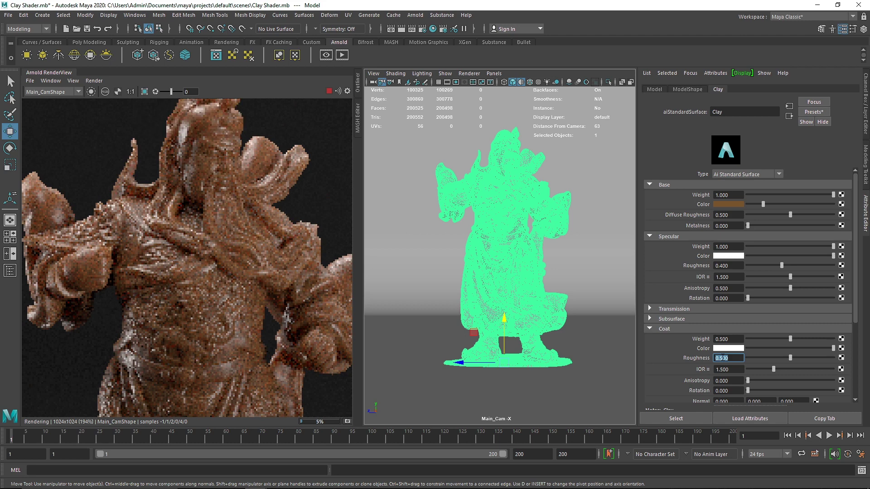
text(.6)
key(Return)
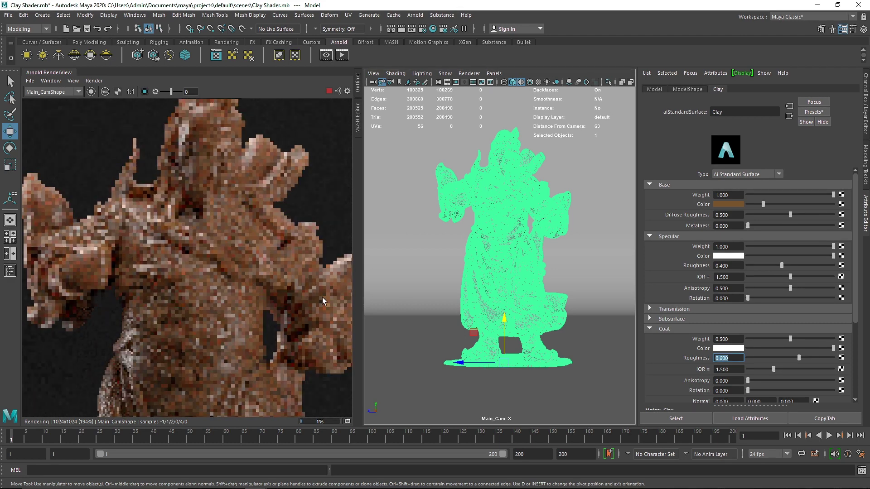
scroll(253, 287, down, 3)
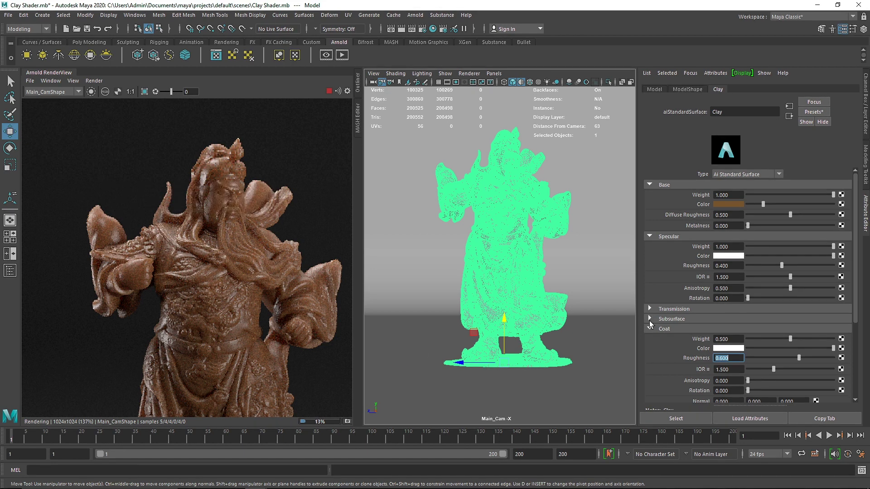
- Set the Clay shader's Subsurface Weight to 0 for a darker, opaque clay
click(666, 329)
click(671, 319)
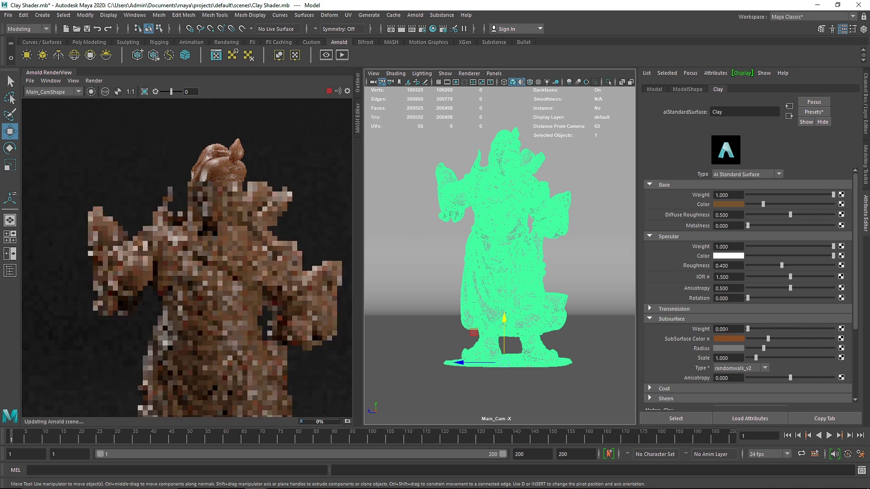
click(680, 319)
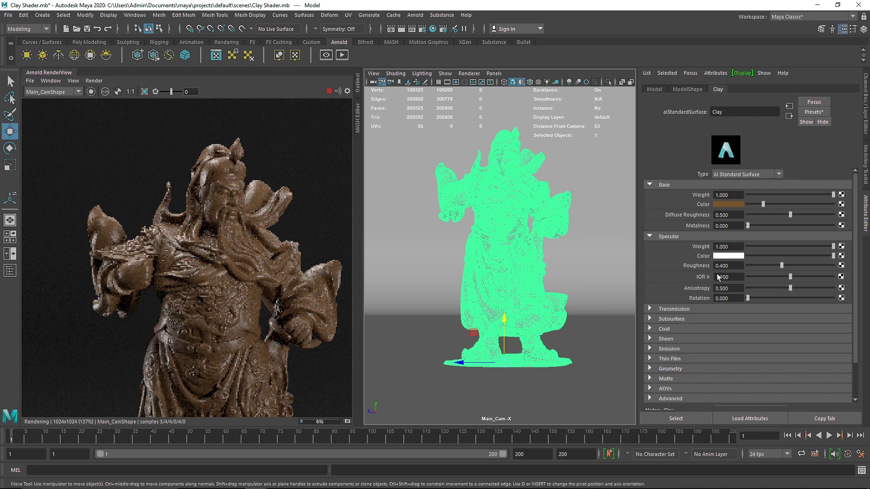
- Tint the coat colour dark brown and raise its value to 0.515
click(680, 329)
click(722, 349)
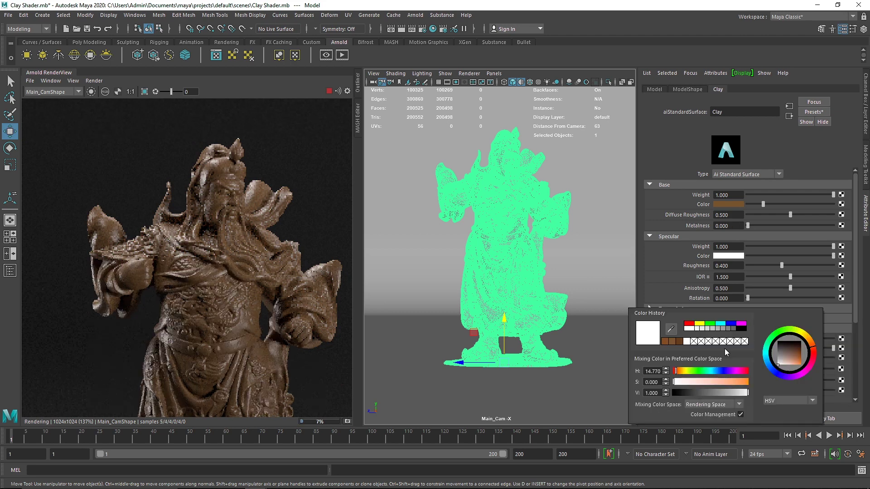
click(665, 341)
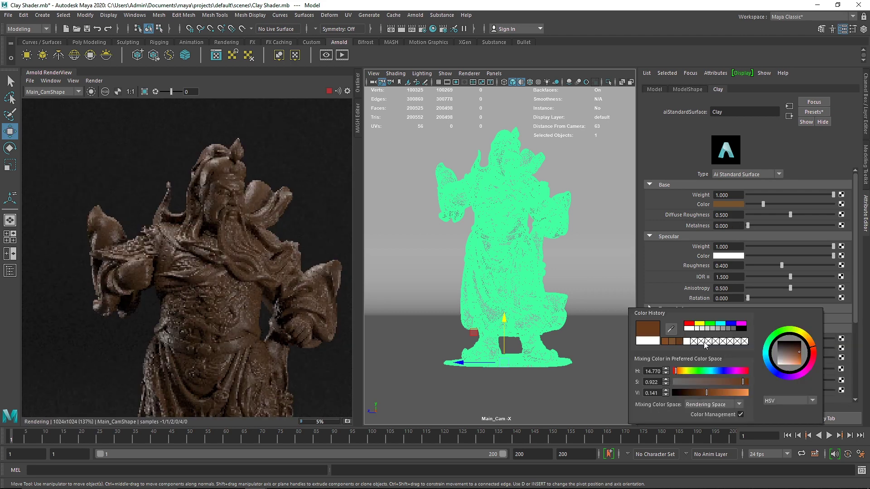
drag(712, 393, 734, 394)
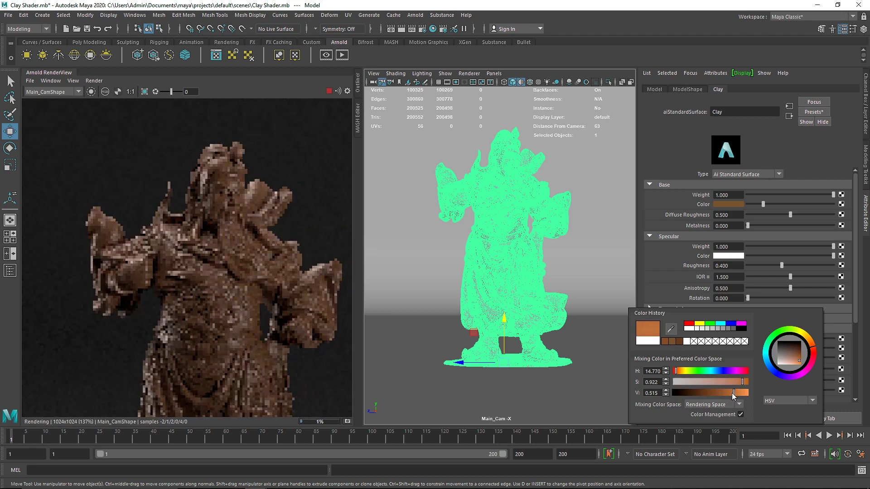
- Change the base colour to orange from Color History, then shift it toward reddish brown
click(738, 205)
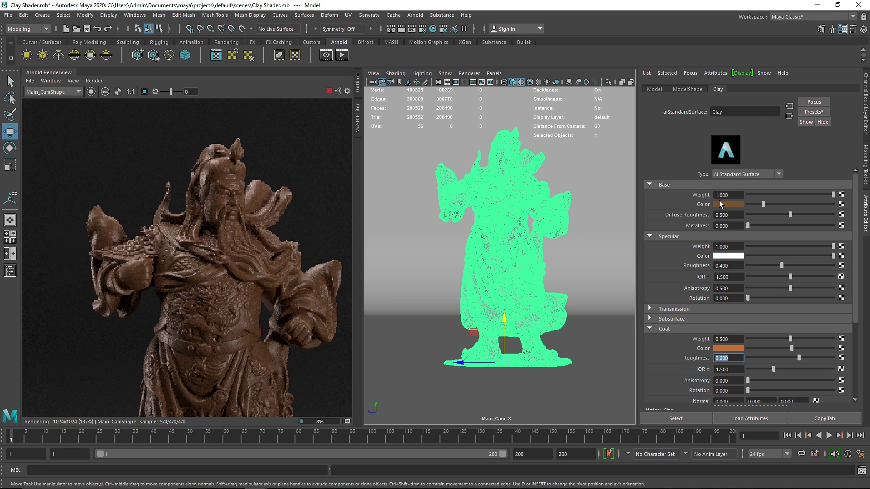
click(720, 206)
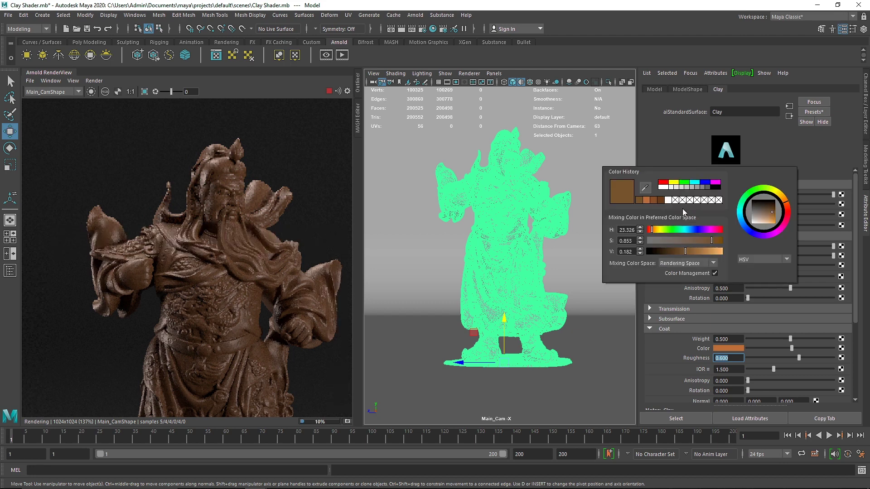
click(647, 199)
drag(798, 204, 779, 205)
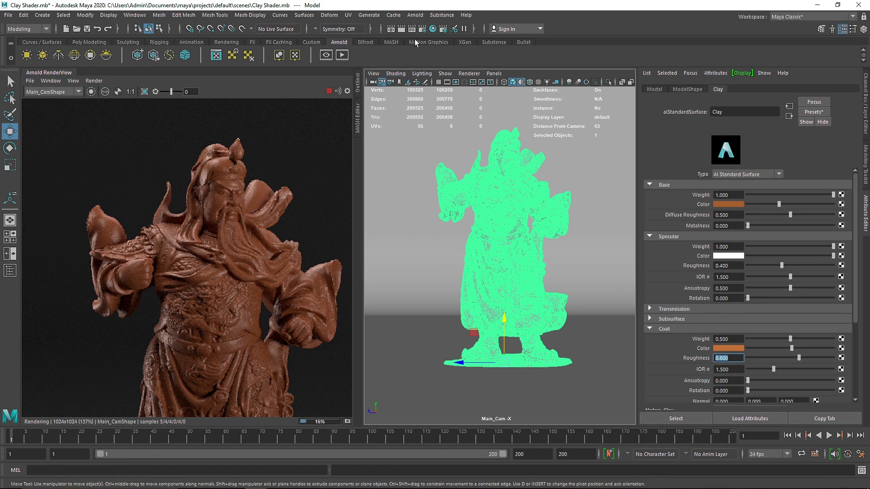
click(422, 29)
click(456, 117)
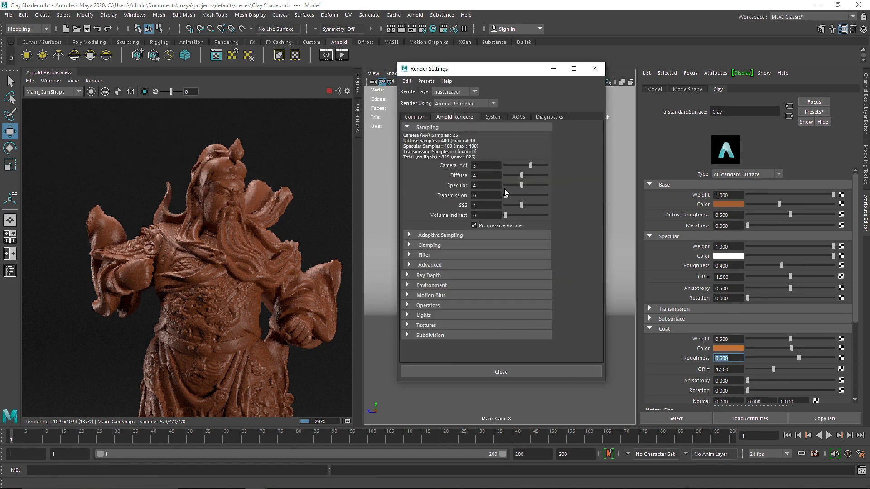
click(520, 205)
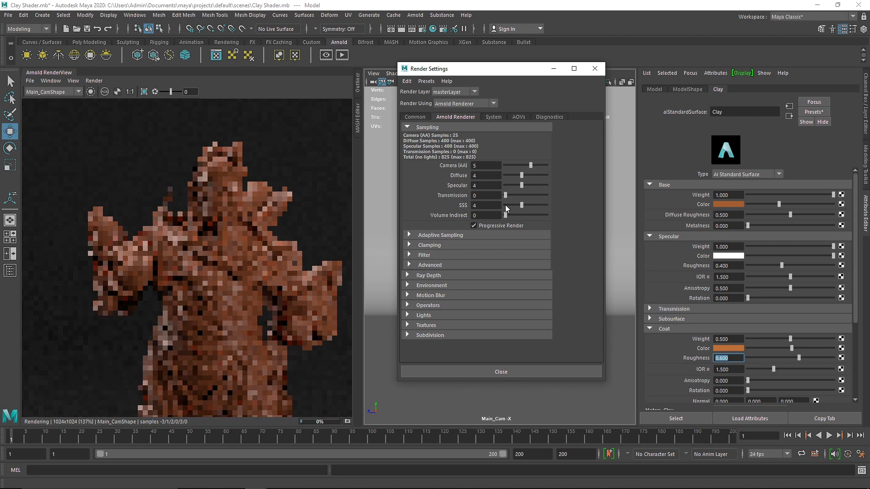
click(588, 74)
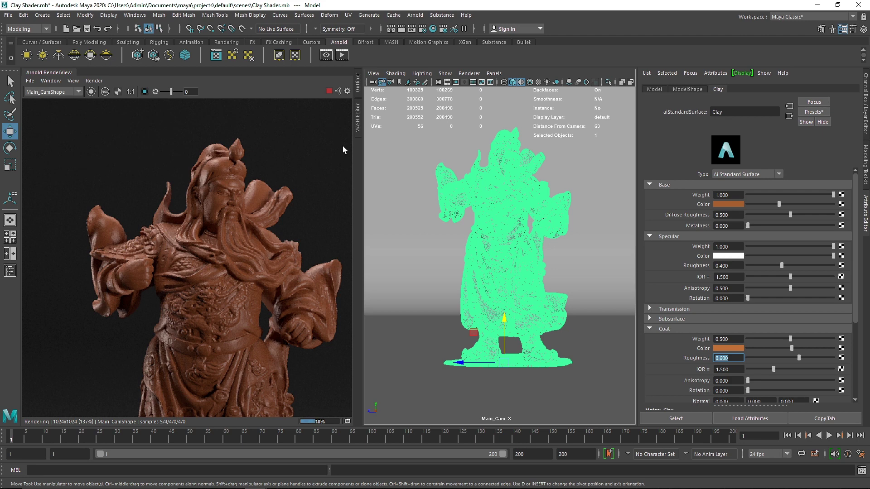
- Replace the shader's settings with the Clay preset
click(810, 113)
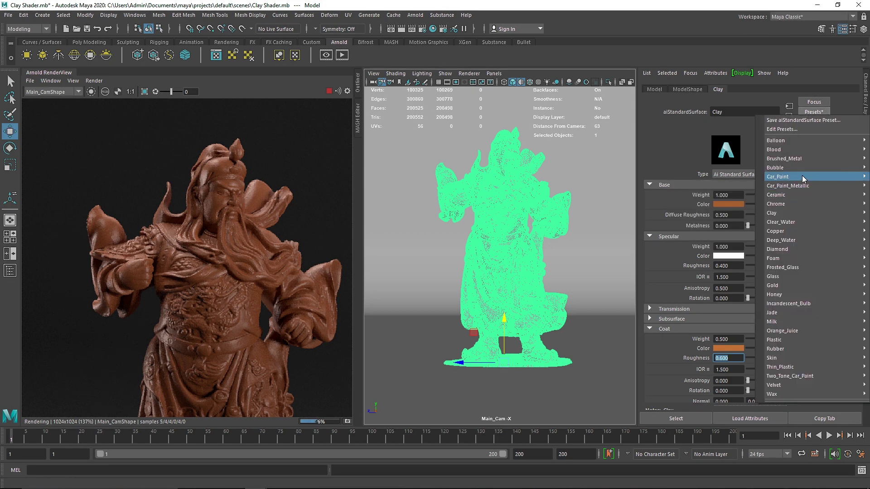
mouse_move(793, 202)
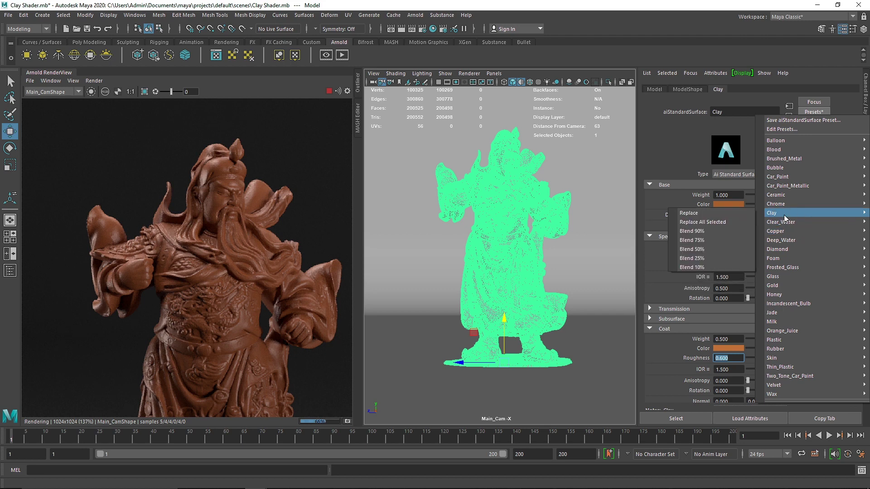
click(706, 214)
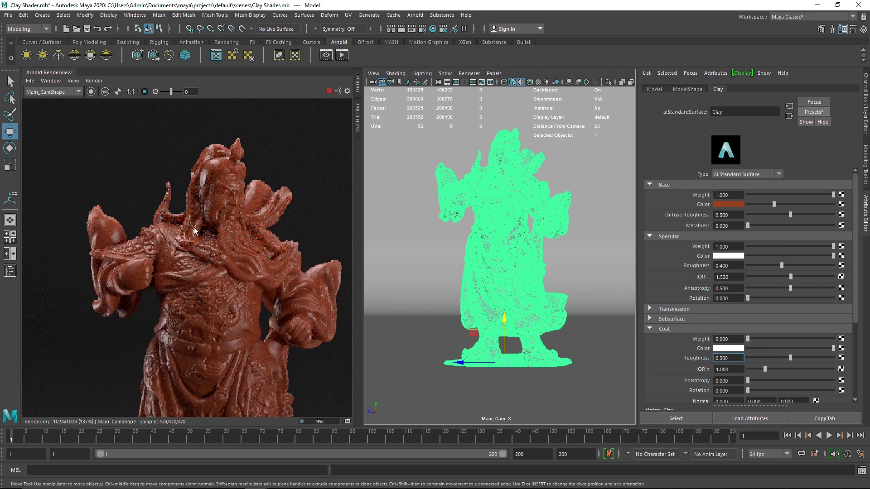
- Reopen the shader presets list and close it without applying anything
click(814, 112)
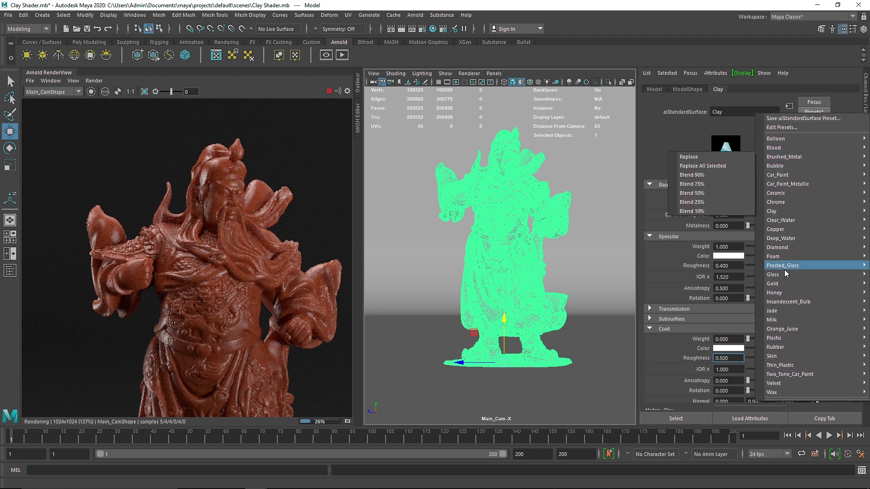
mouse_move(775, 165)
click(651, 141)
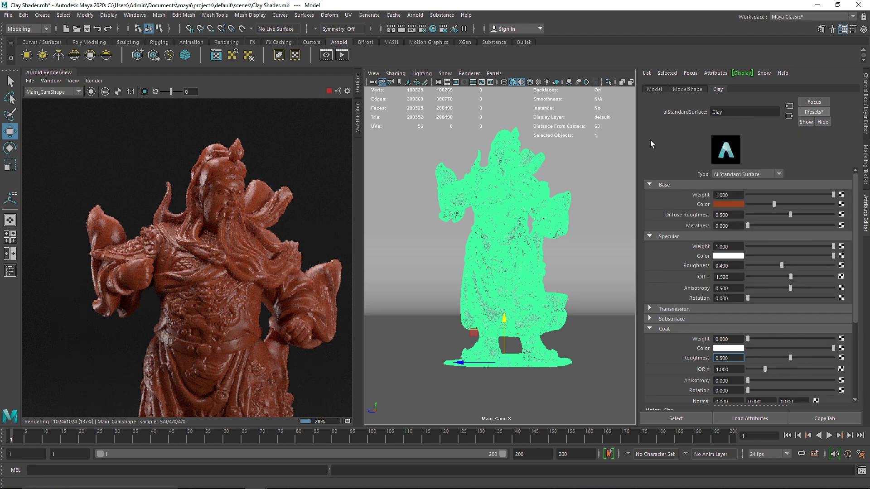